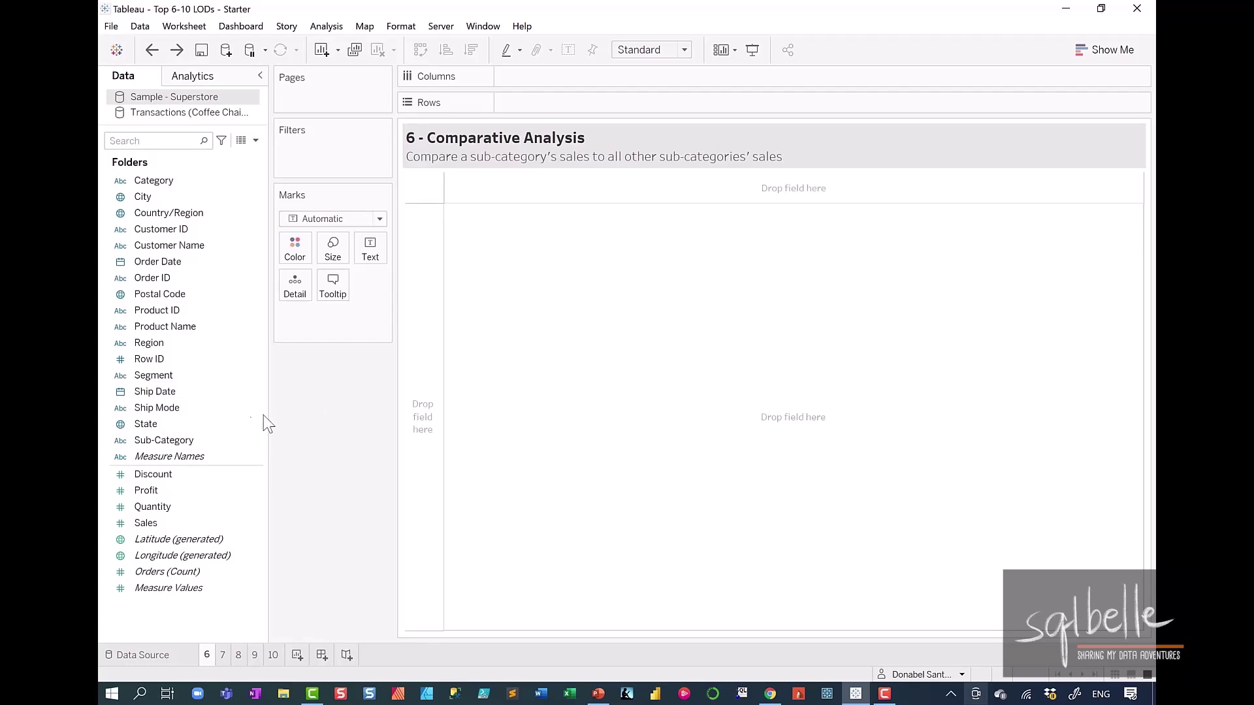
Step: Chart Sales as horizontal bars per Sub-Category, sorted descending with Phones and Chairs on top
left_click_drag(190, 440, 555, 110)
left_click_drag(149, 523, 517, 77)
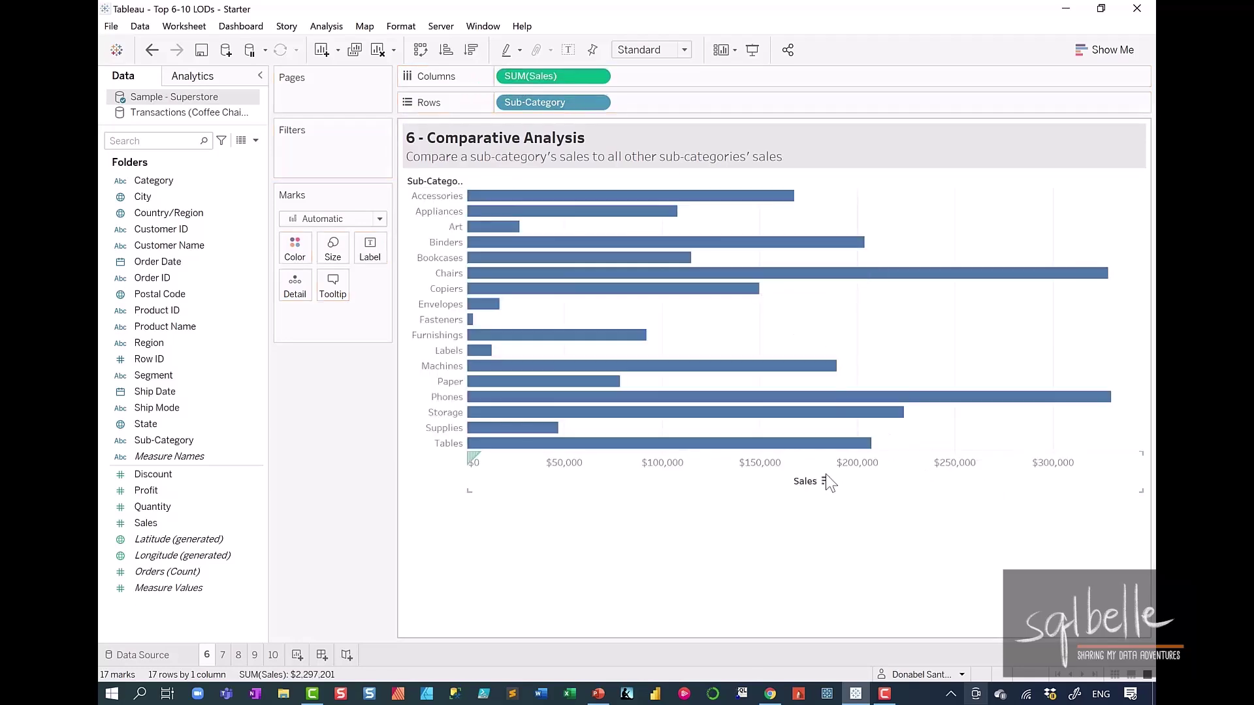
left_click(825, 481)
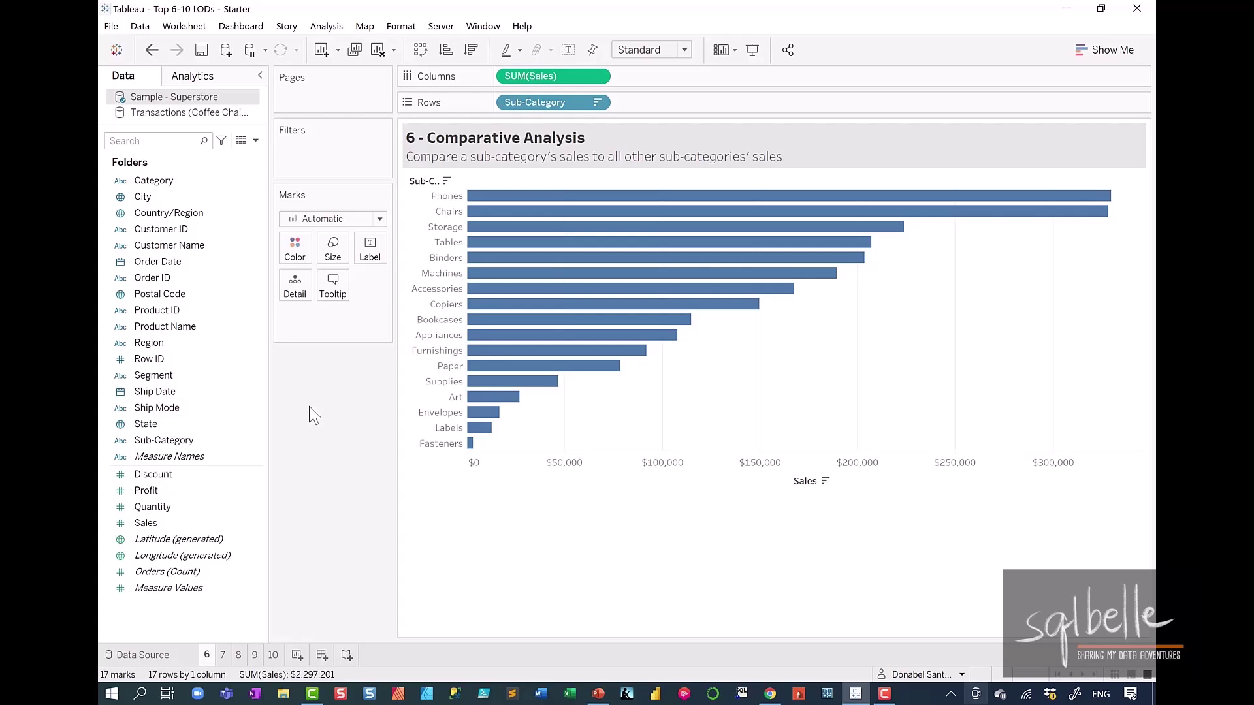
Step: Create a Sub-Category Parameter listing all sub-categories and show its control, set to Accessories
right_click(206, 442)
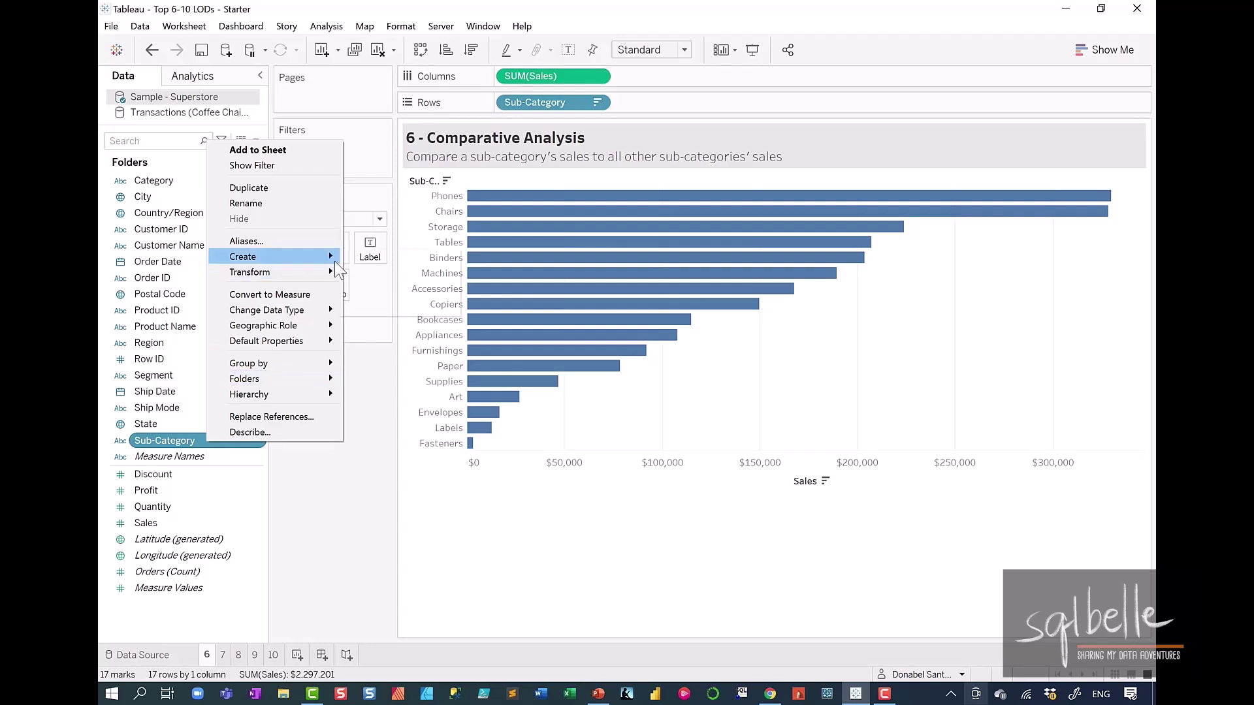
mouse_move(336, 264)
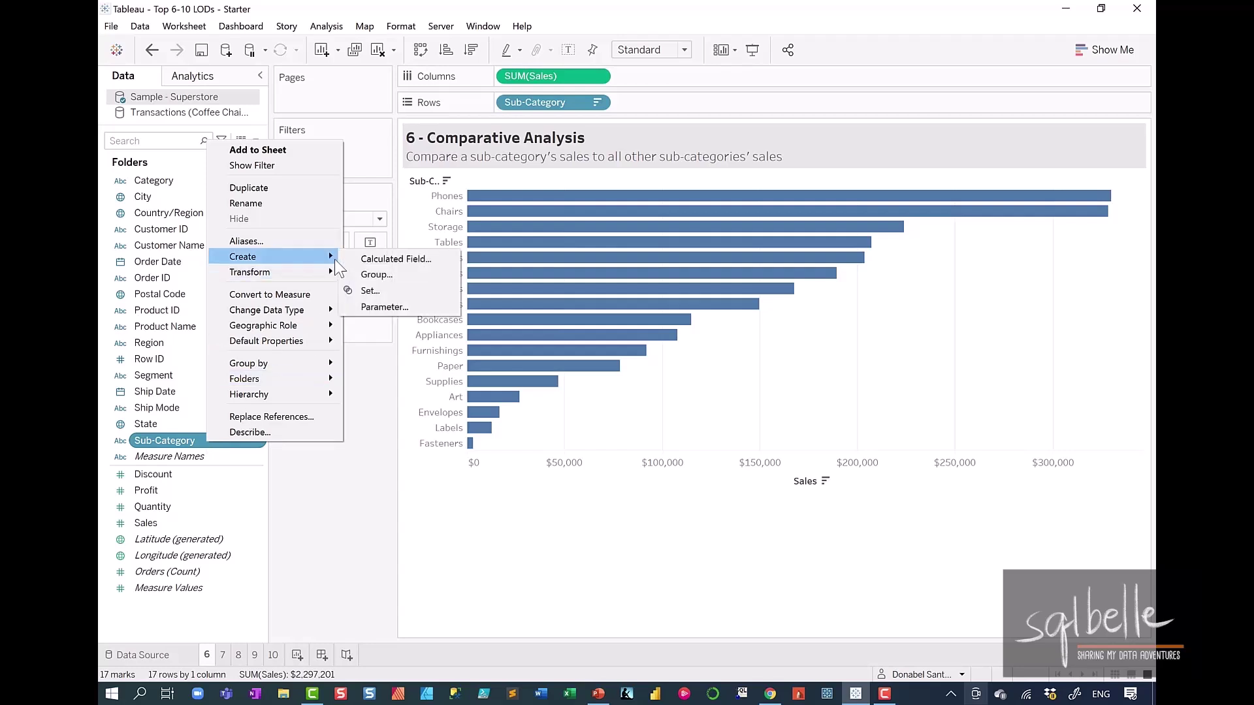
left_click(387, 304)
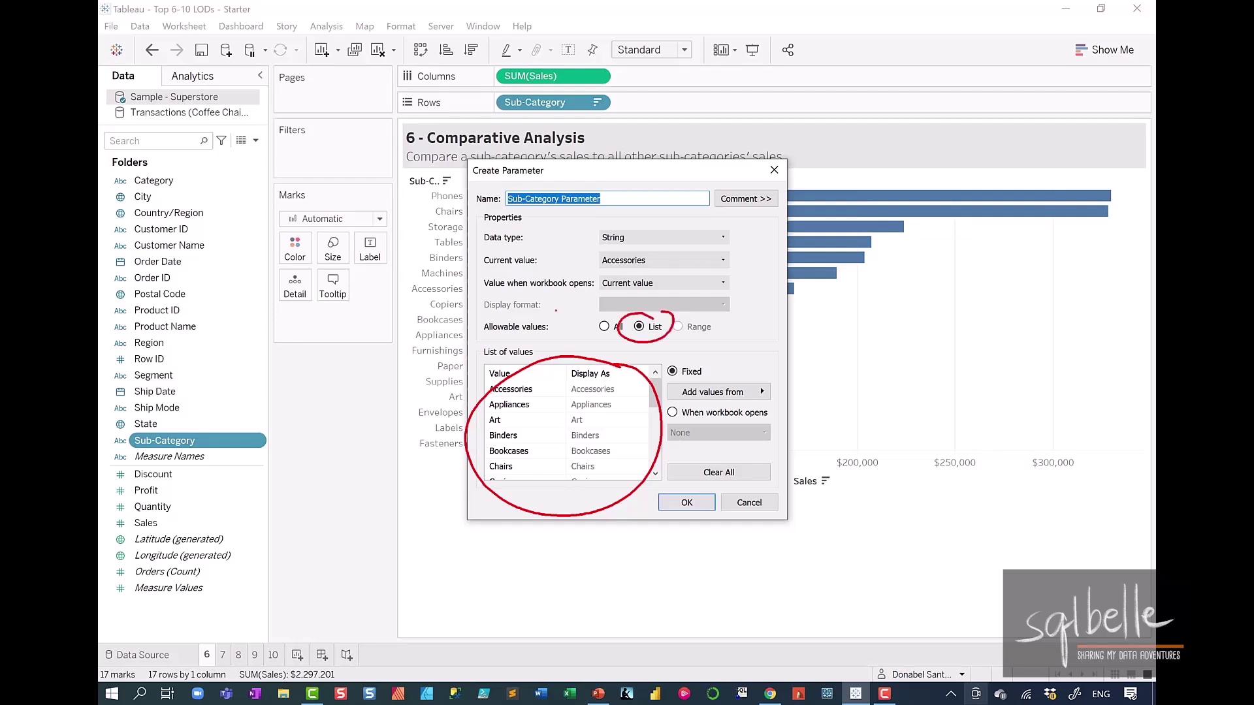
left_click(682, 504)
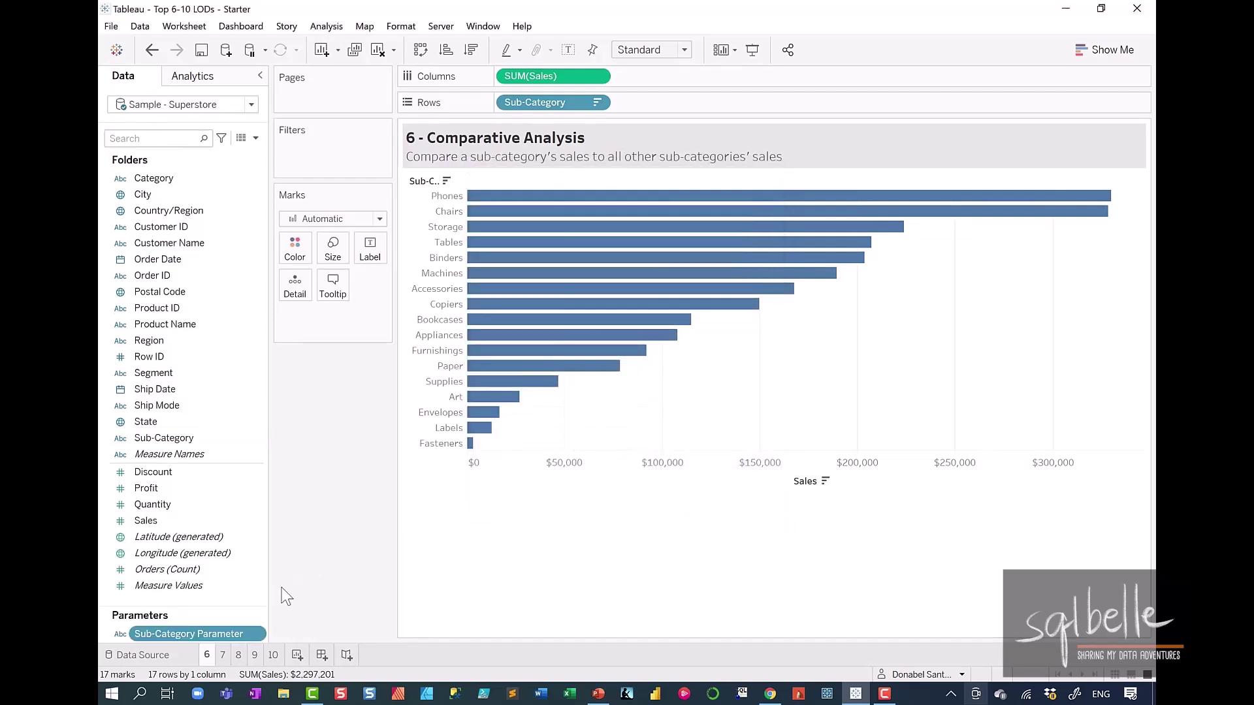
right_click(258, 635)
left_click(311, 401)
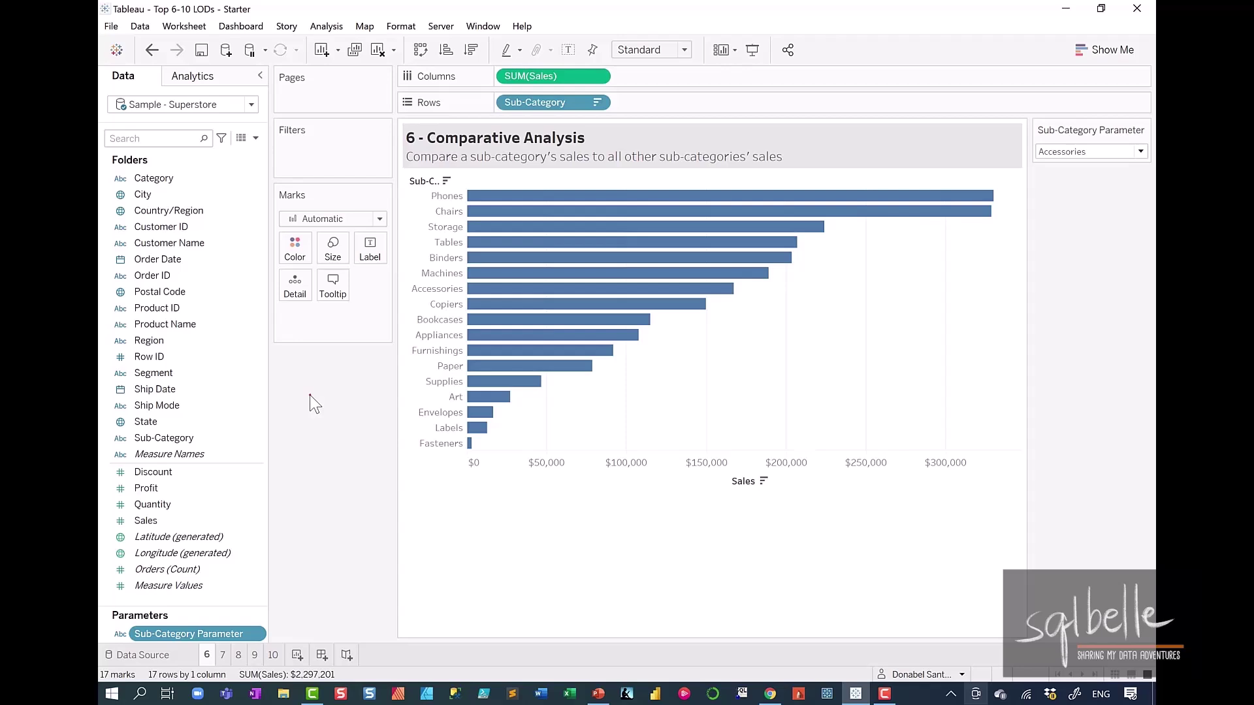
mouse_move(1086, 142)
left_mouse_down()
mouse_move(1043, 163)
mouse_move(1087, 153)
left_mouse_up()
left_click_drag(457, 284, 477, 286)
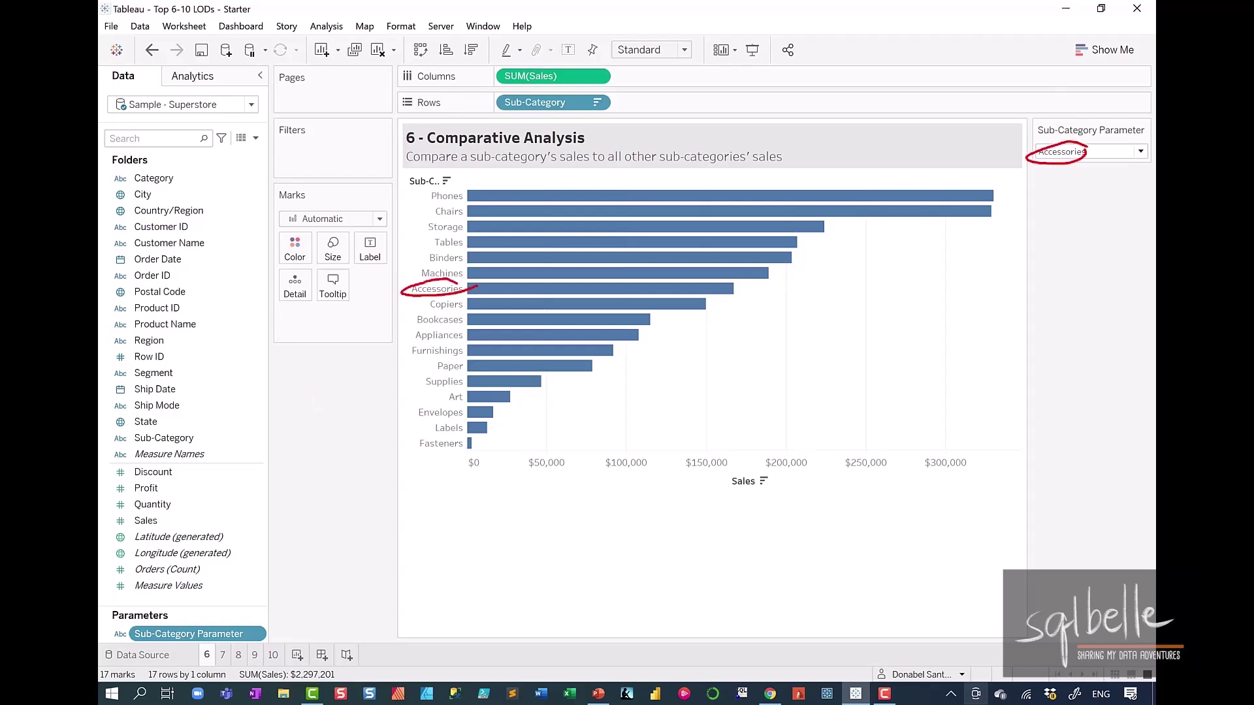
mouse_move(738, 287)
left_mouse_down()
mouse_move(786, 288)
mouse_move(751, 299)
left_mouse_up()
left_click_drag(734, 150, 744, 495)
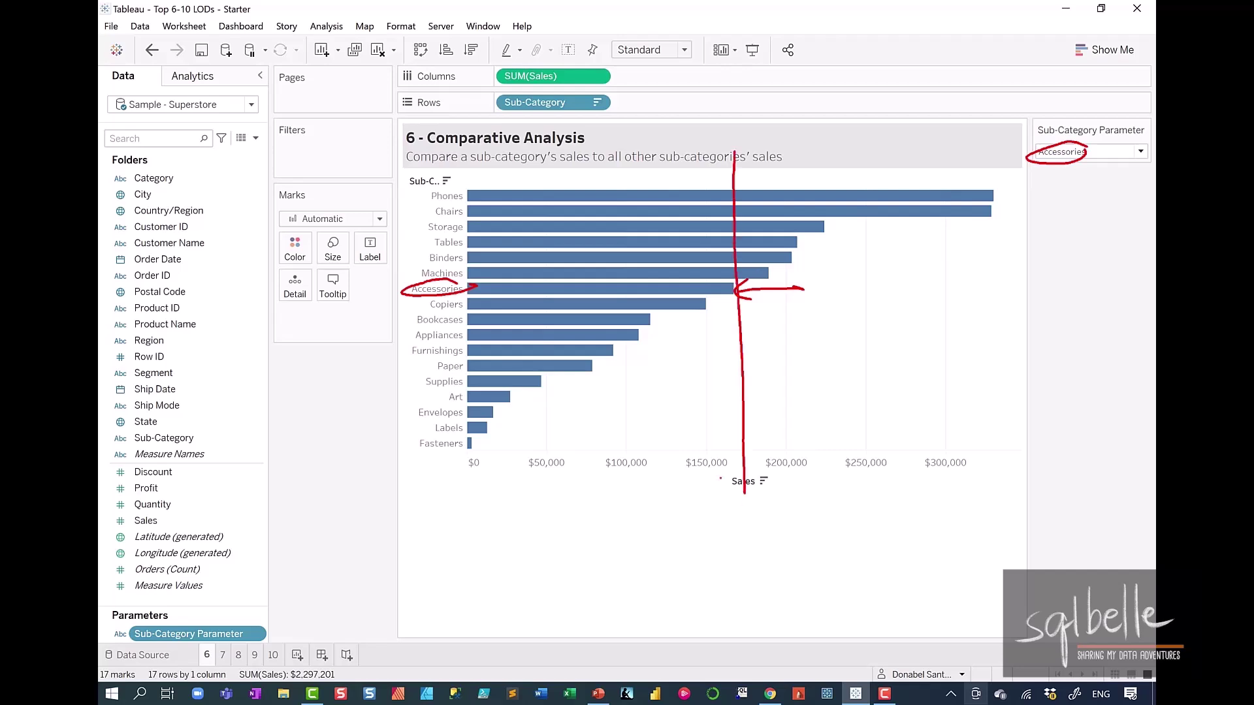
left_click_drag(696, 382, 526, 403)
left_click_drag(553, 375, 553, 420)
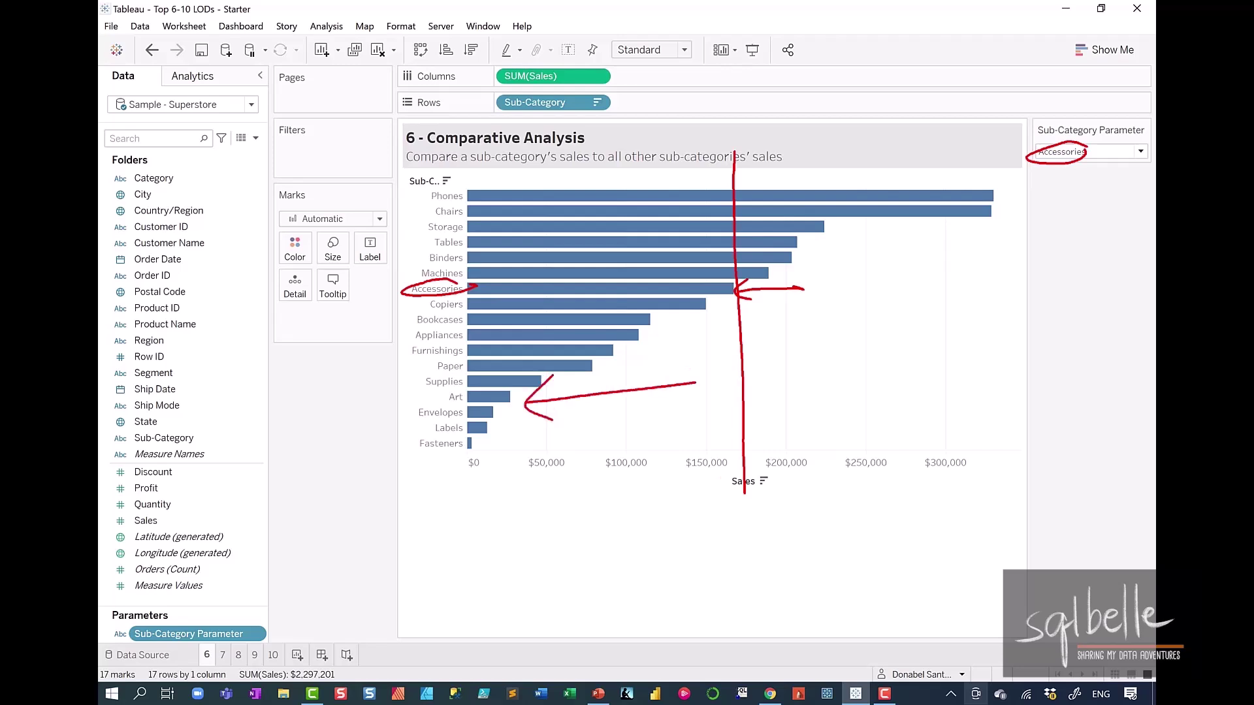
Step: Start a new calculated field named 'Selected Sub-Category Sales'
key("Escape")
left_click(255, 138)
left_click(196, 149)
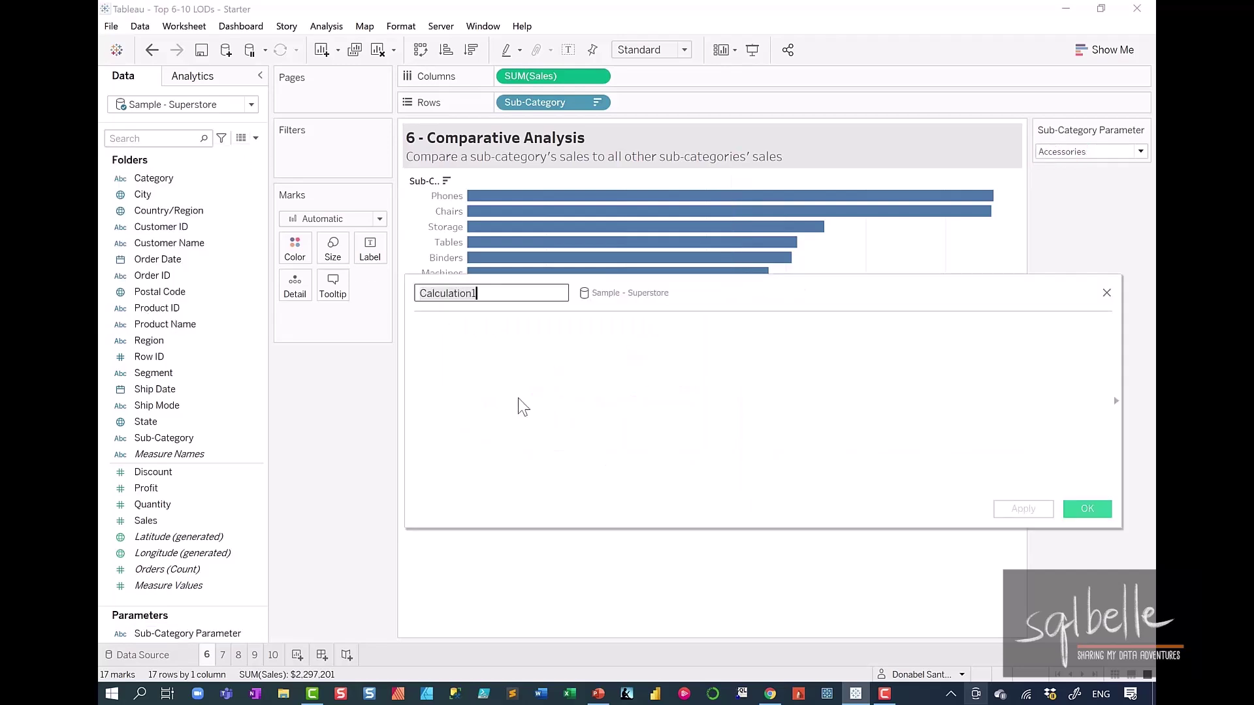
key("BackSpace")
type("Select")
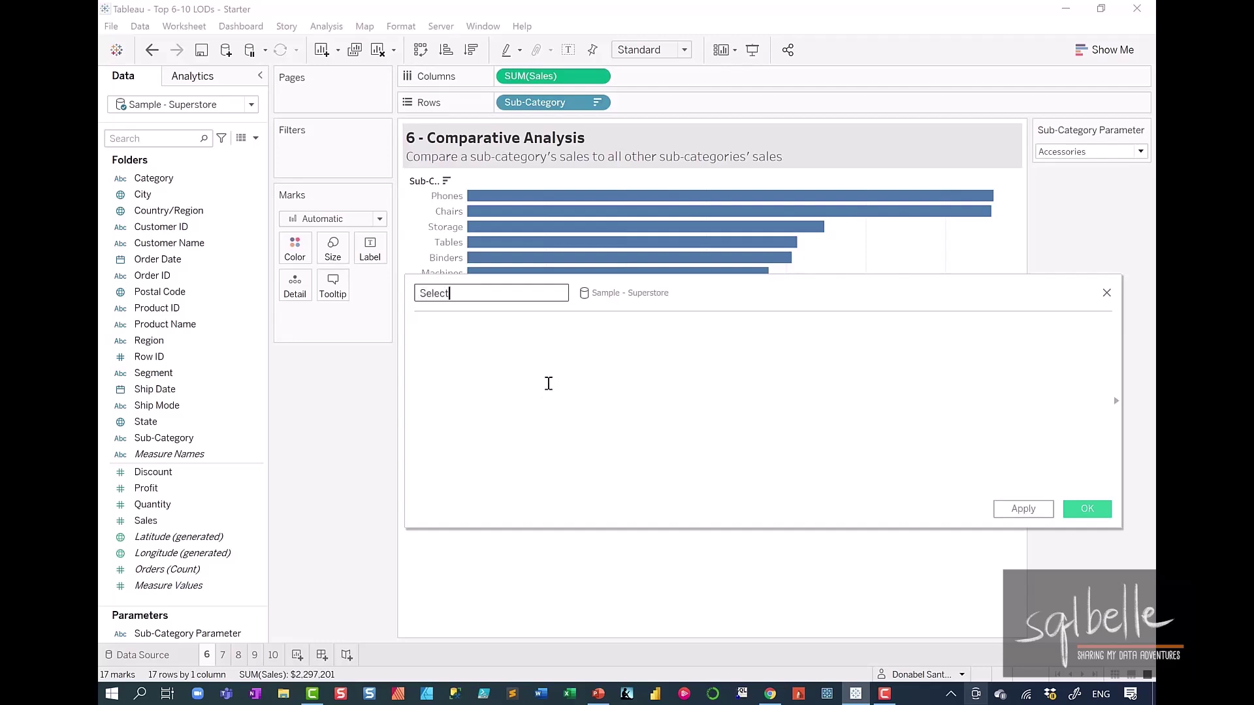
type("ed Sub-Category Sales")
Step: Enter the formula IF [Sub-Category] = [Sub-Category Parameter] THEN [Sales] END and save it
left_click(548, 384)
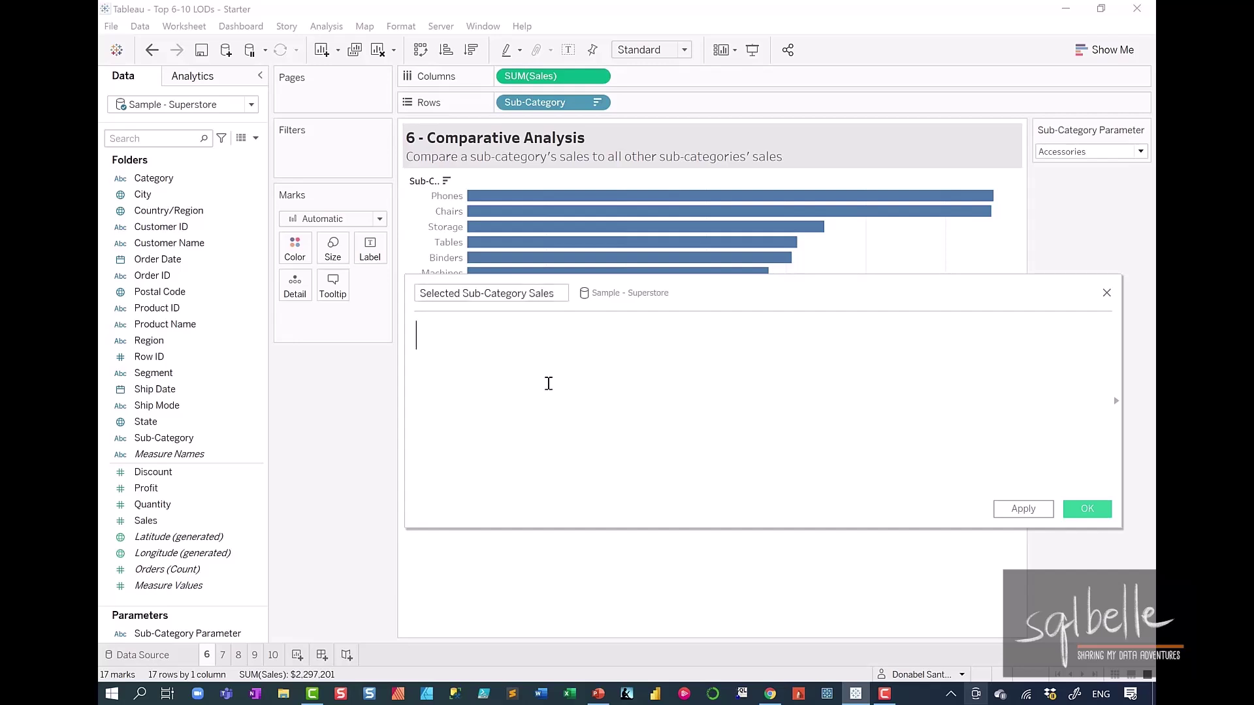
type("IF [")
type("Su")
key("Return")
type("=")
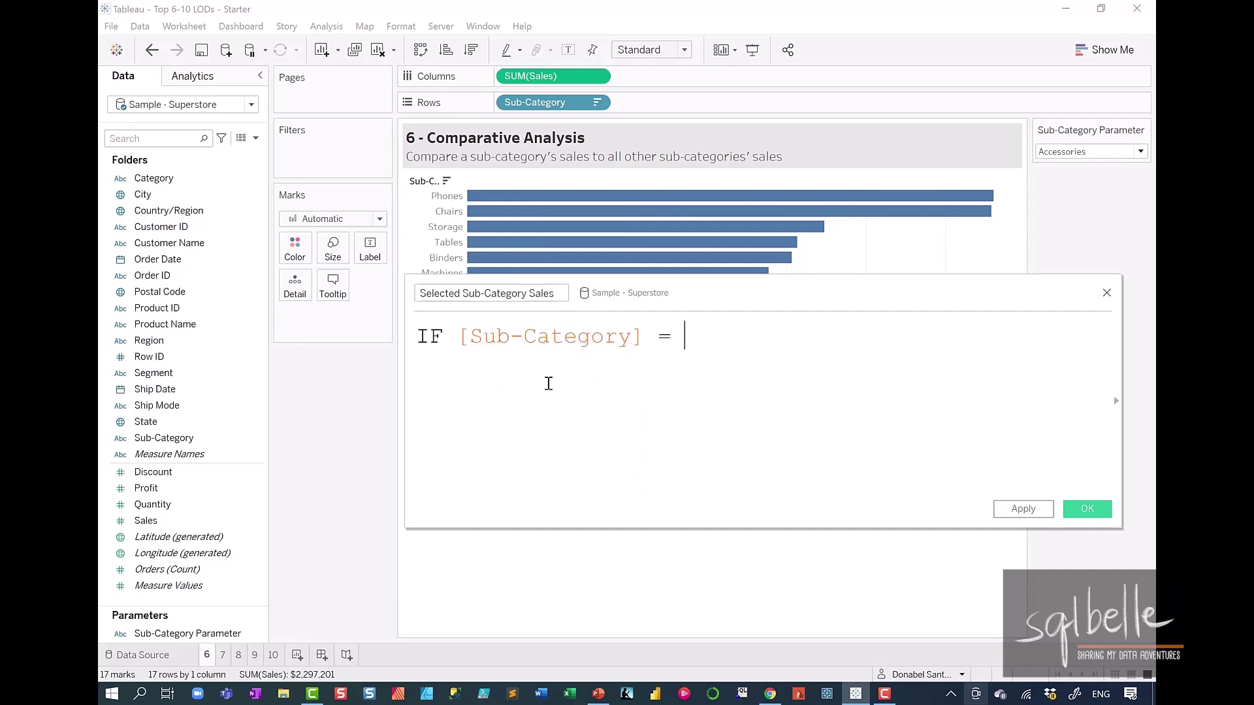
left_click_drag(171, 633, 747, 344)
key("Return")
type("TH")
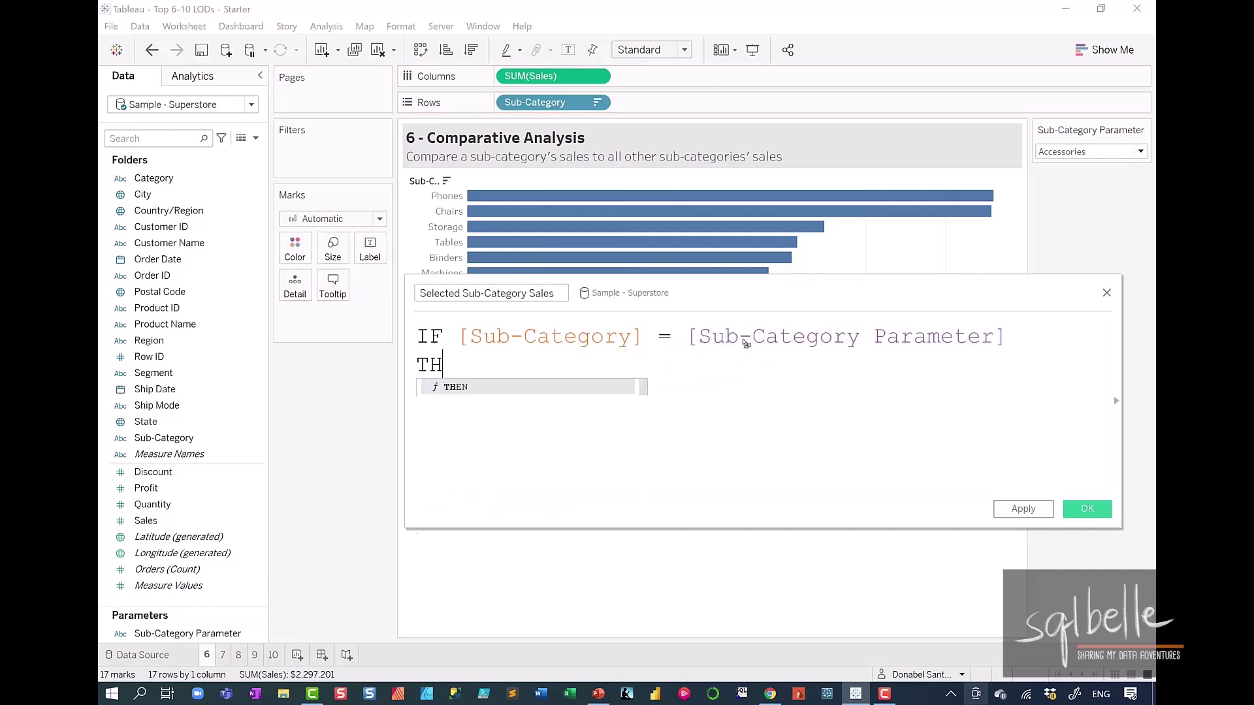
type("EN [Sal")
key("Return")
key("Return")
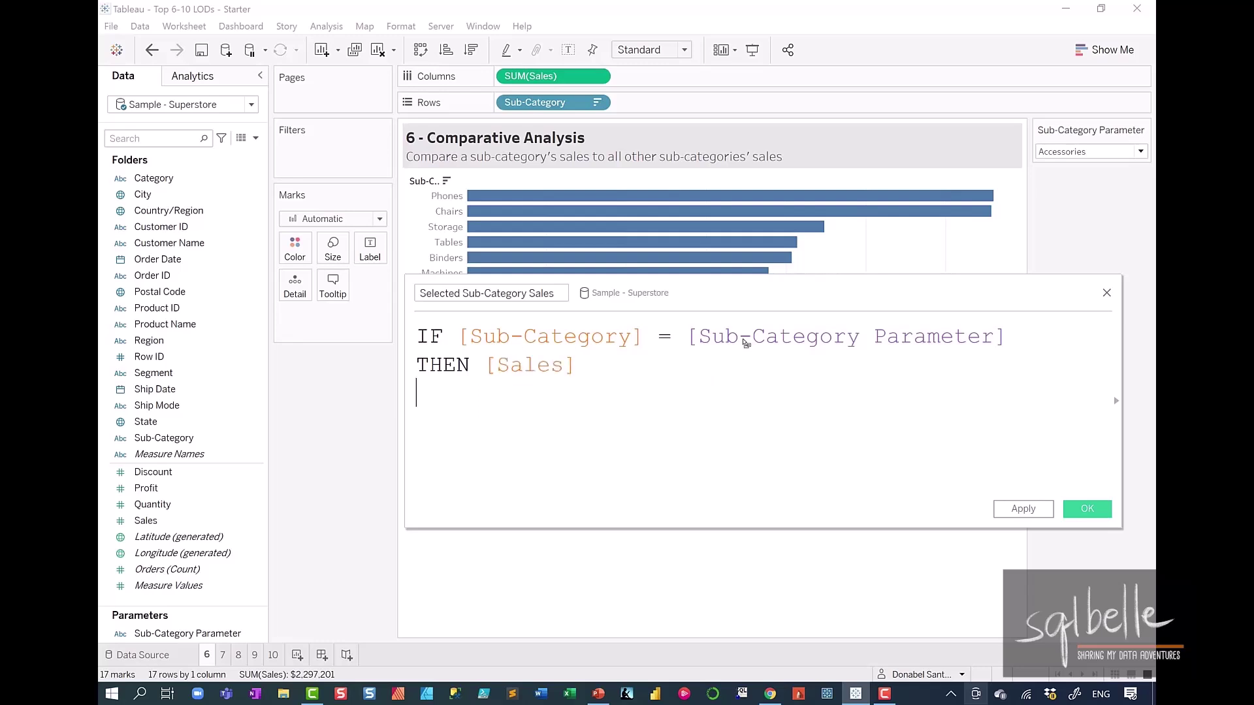
type("END")
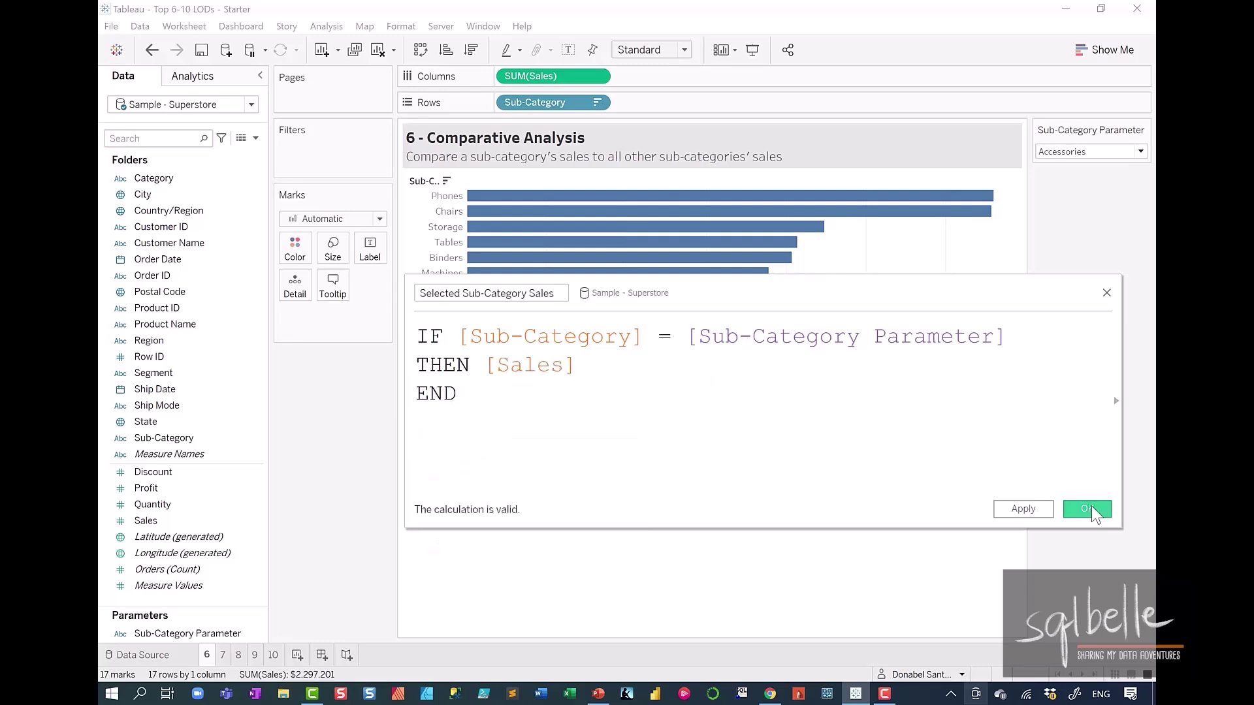
left_click(1087, 509)
Step: Add Selected Sub-Category Sales beside SUM(Sales), giving a single Accessories bar of 167,380
left_click_drag(183, 537, 698, 87)
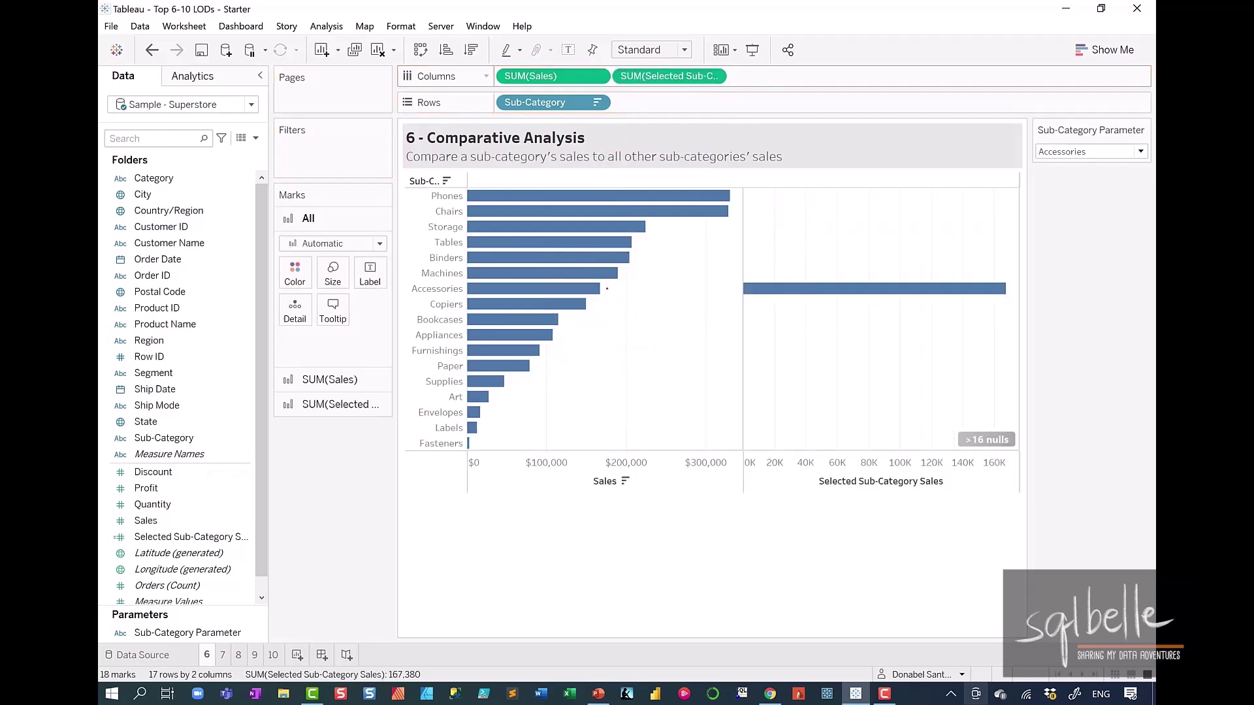
mouse_move(607, 288)
left_mouse_down()
mouse_move(720, 290)
mouse_move(709, 299)
left_mouse_up()
mouse_move(882, 279)
left_mouse_down()
mouse_move(927, 297)
mouse_move(897, 267)
left_mouse_up()
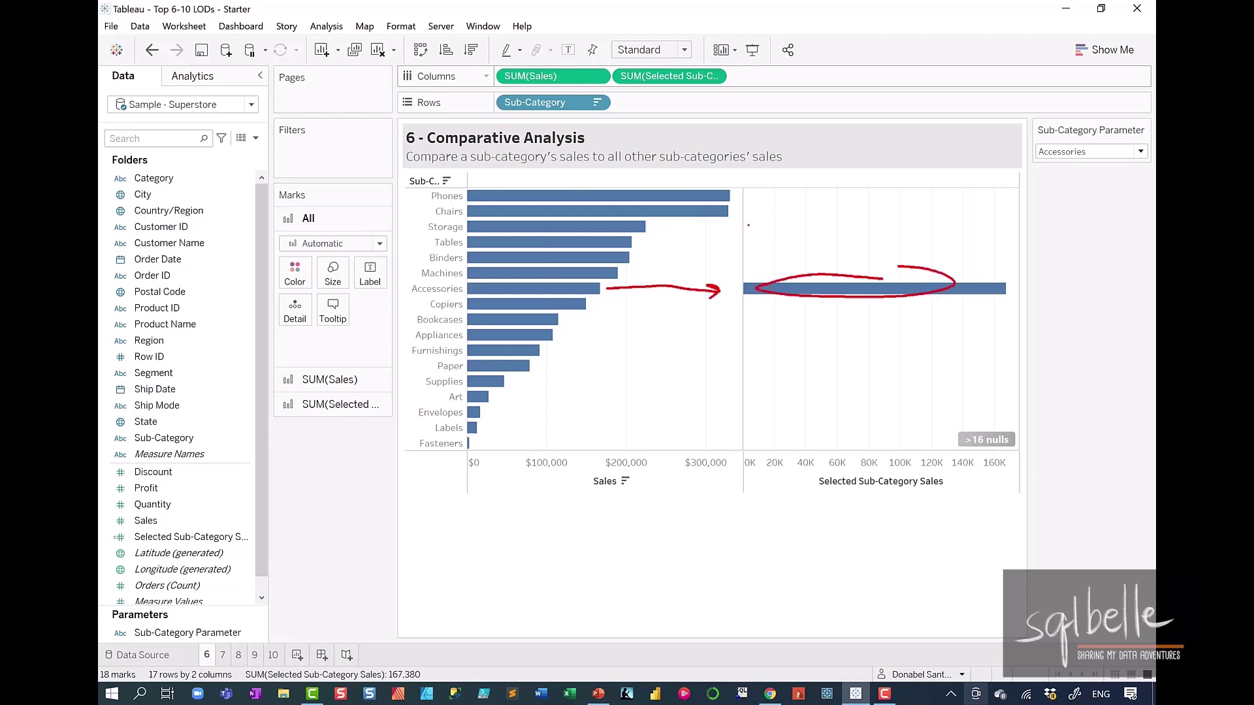
mouse_move(491, 178)
left_mouse_down()
mouse_move(519, 229)
mouse_move(471, 279)
left_mouse_up()
left_click_drag(1028, 97, 1127, 168)
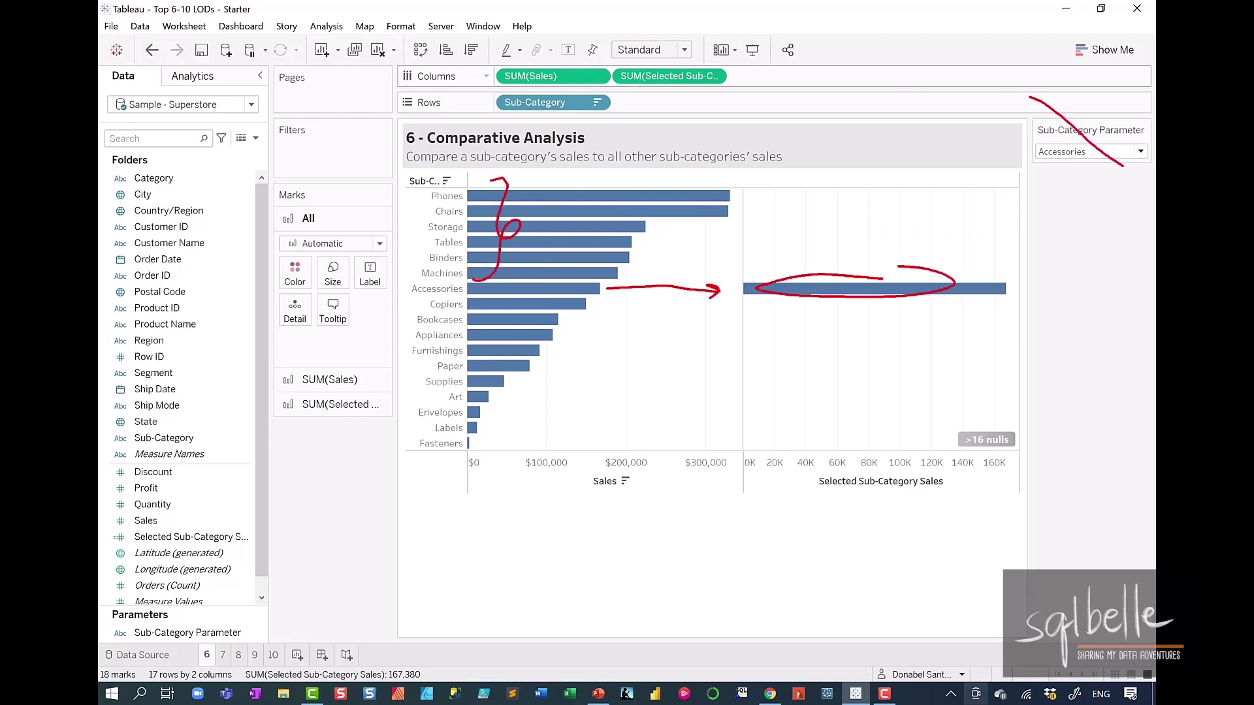
left_click_drag(1105, 83, 1046, 159)
mouse_move(635, 196)
left_mouse_down()
mouse_move(695, 195)
mouse_move(687, 216)
mouse_move(658, 227)
left_mouse_up()
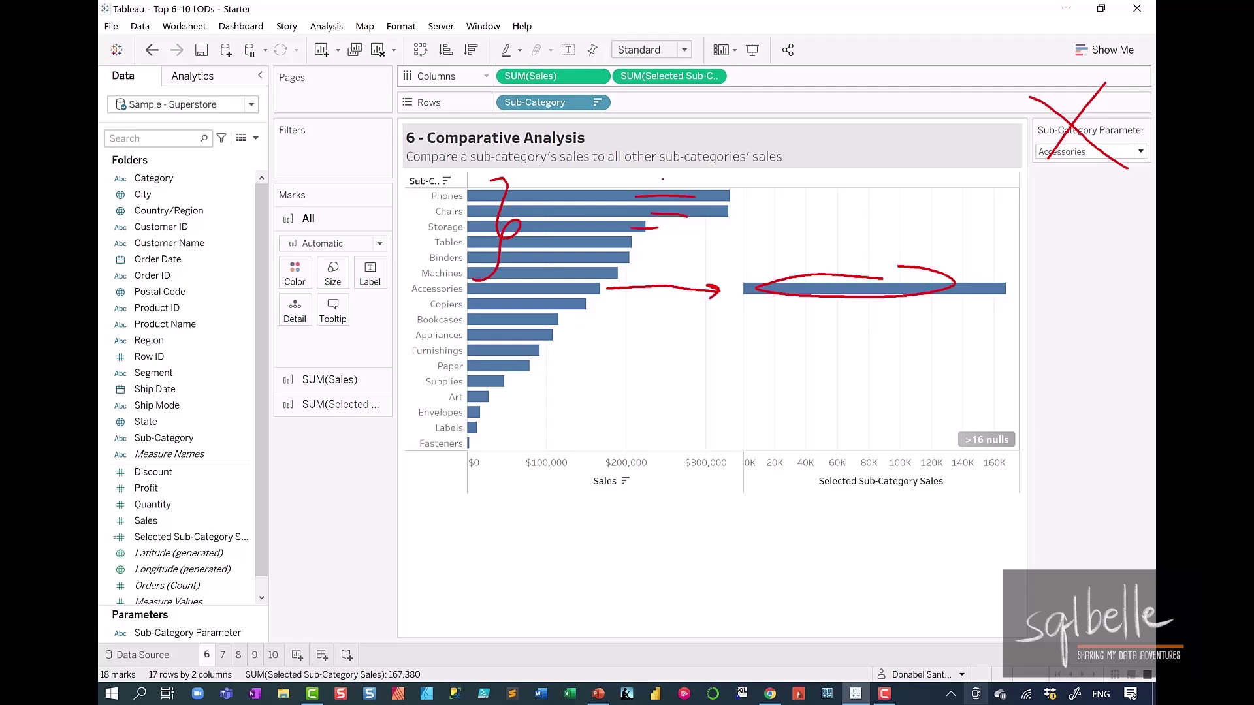
left_click_drag(879, 220, 887, 295)
mouse_move(875, 274)
left_mouse_down()
mouse_move(887, 295)
mouse_move(904, 279)
left_mouse_up()
mouse_move(412, 475)
left_mouse_down()
mouse_move(470, 281)
mouse_move(399, 431)
mouse_move(408, 503)
left_mouse_up()
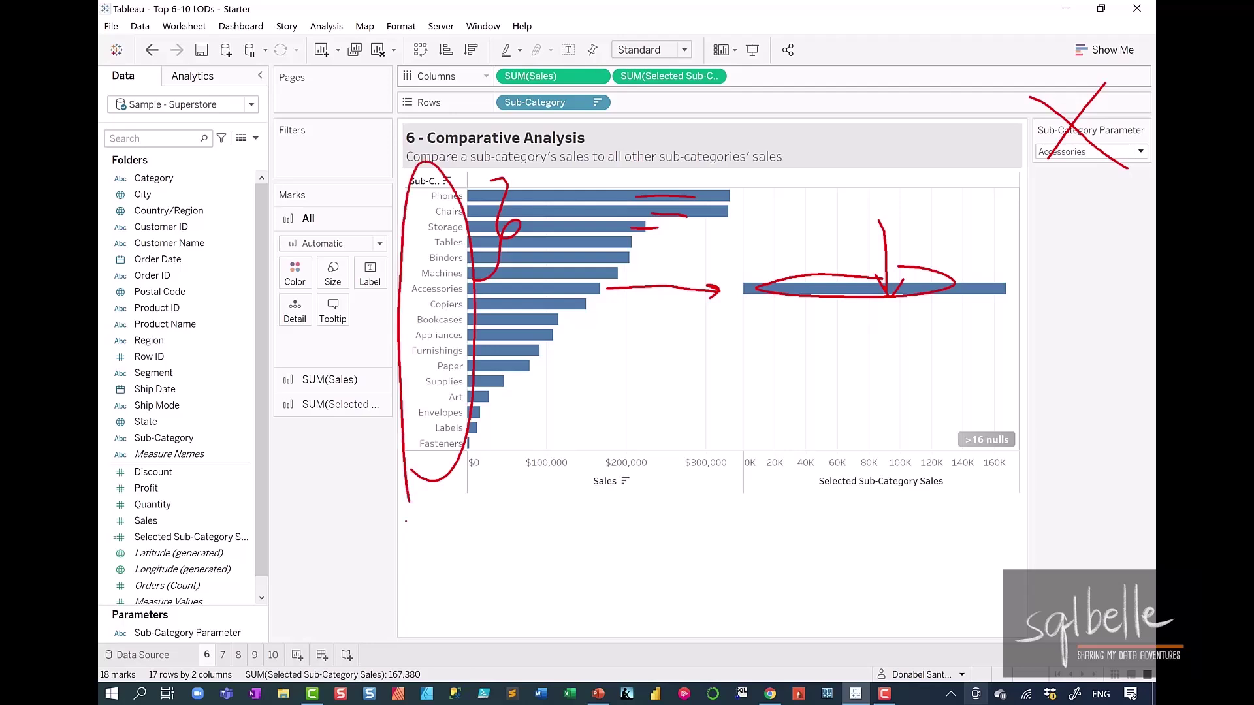
left_click_drag(1105, 256, 1007, 286)
left_click_drag(1018, 266, 1021, 300)
Step: Start another calculated field named 'Selected Sub-Category Sales - EXCLUDE'
key("Escape")
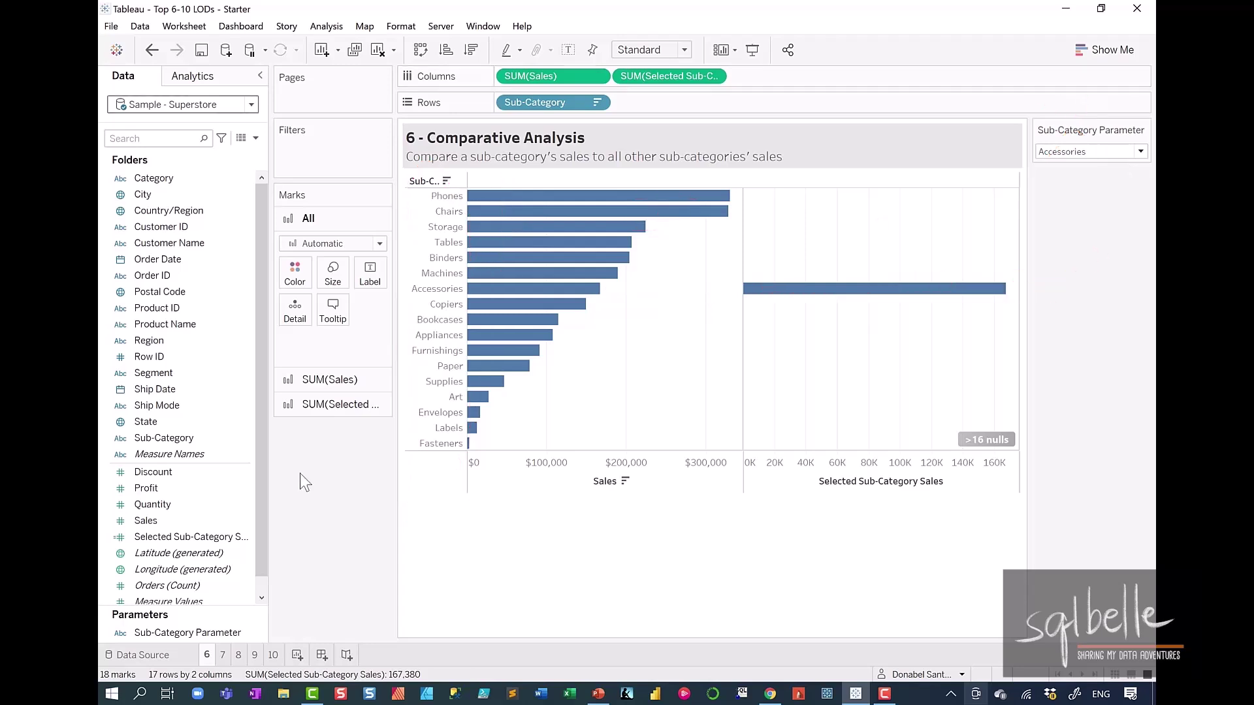
left_click(258, 138)
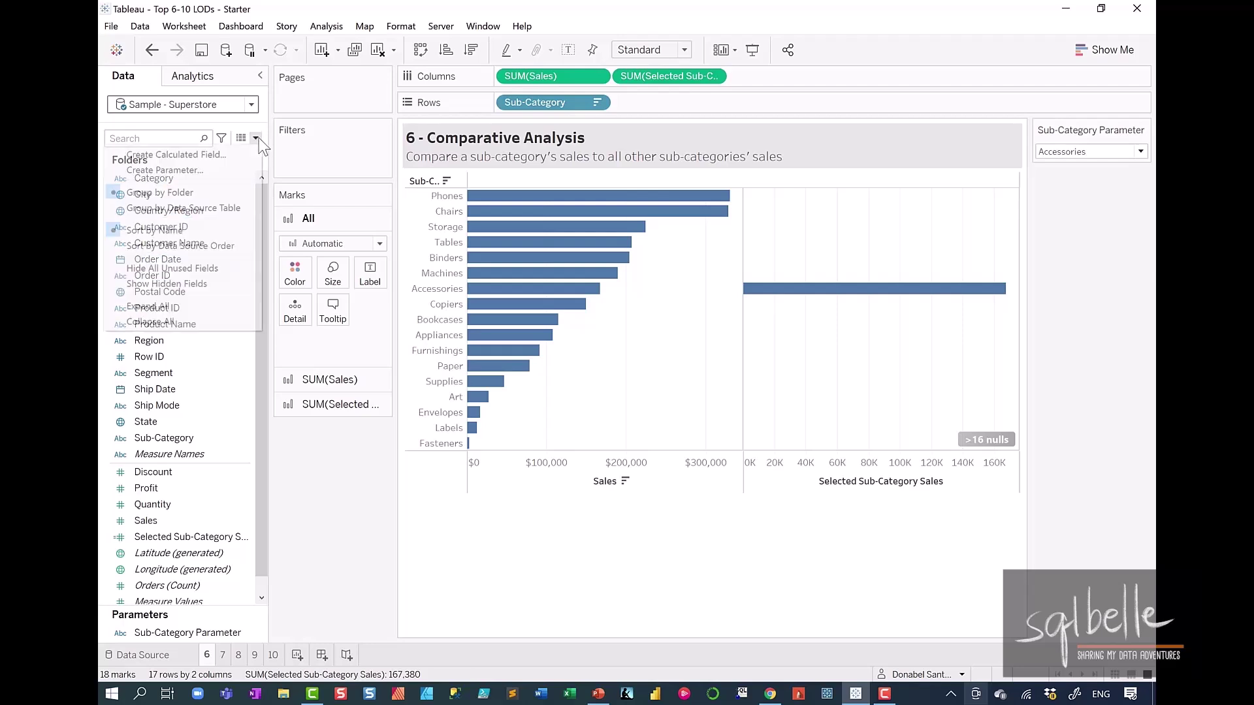
left_click(321, 218)
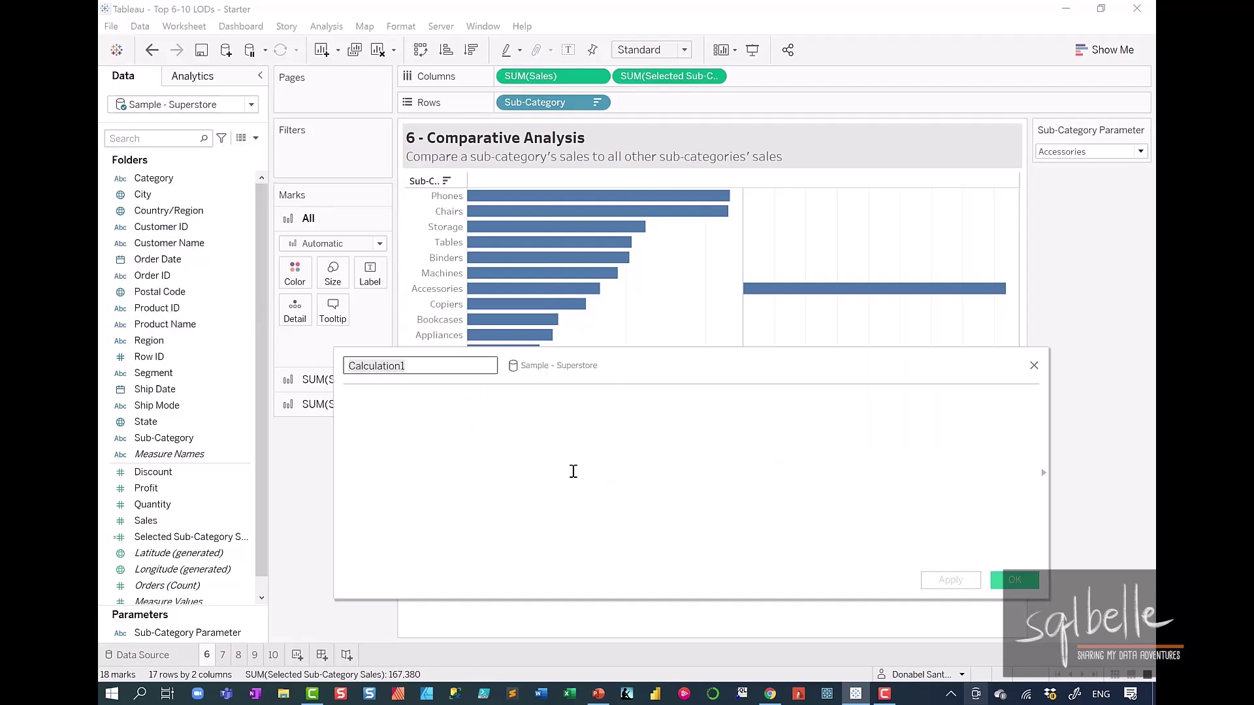
type("Selecte")
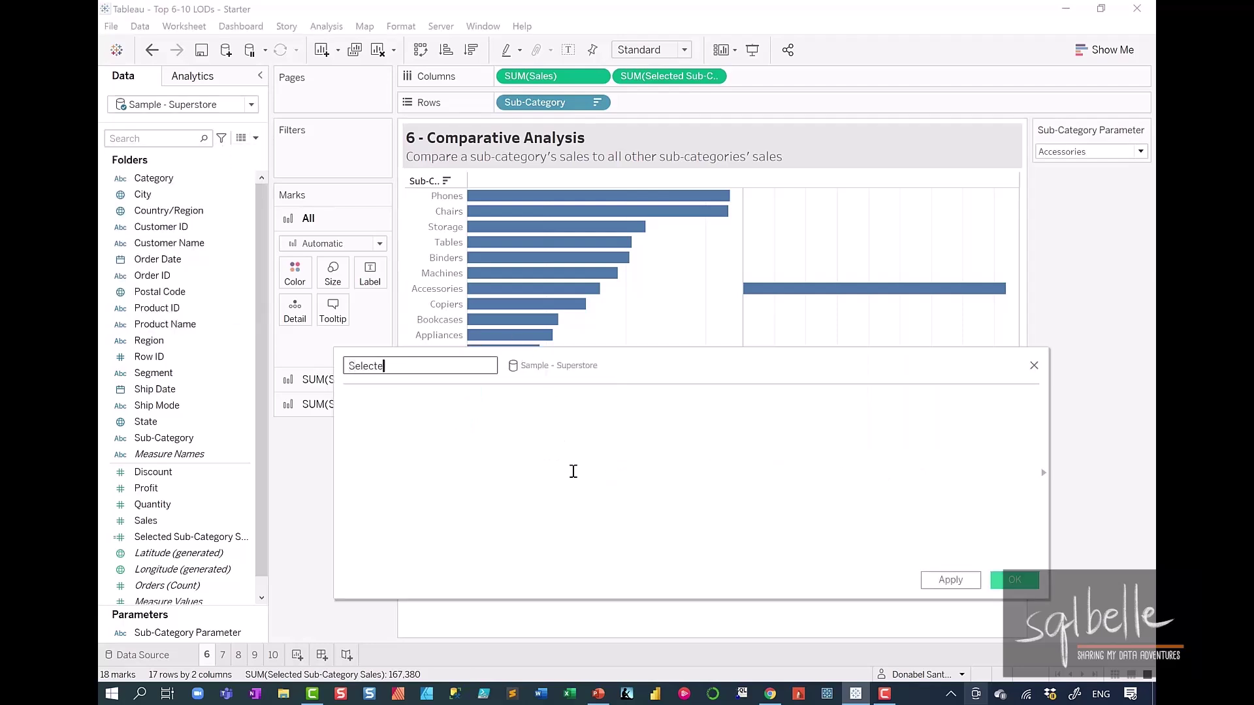
type("d Sub-Category Sales - EXCLUDE")
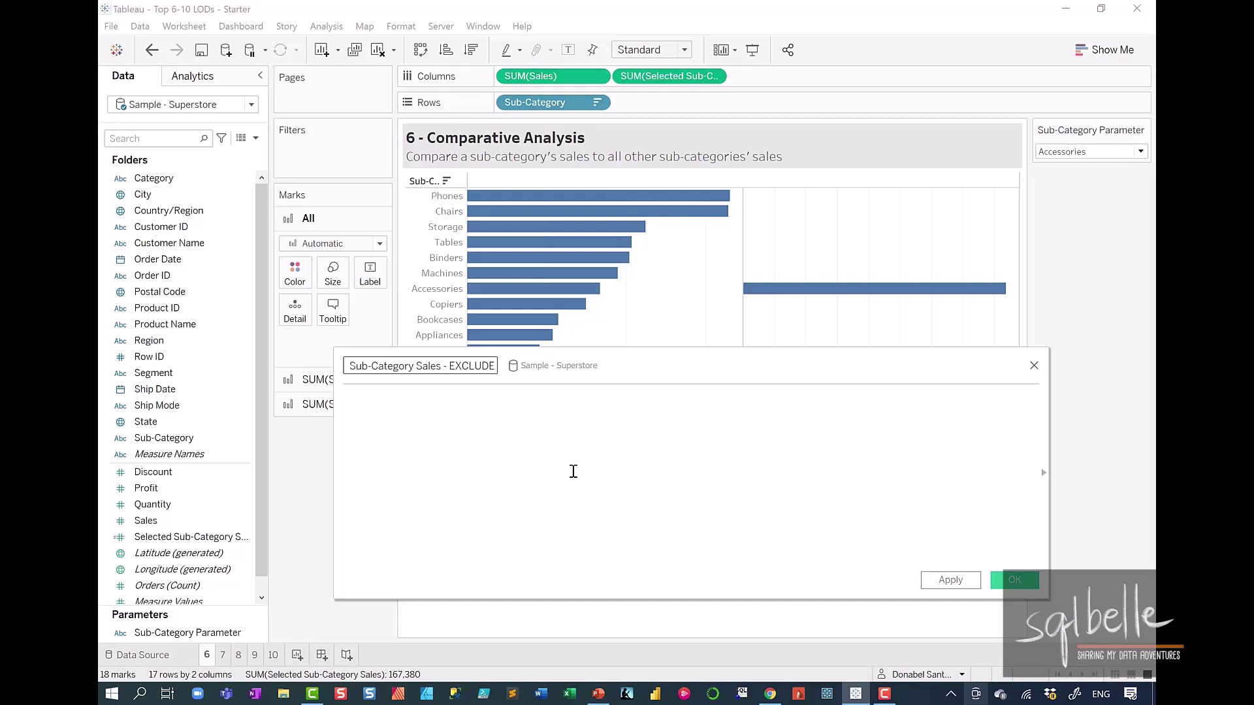
Step: Enter {EXCLUDE [Sub-Category]: SUM([Selected Sub-Category Sales])} as its formula and save it
left_click(573, 472)
type("{EXC")
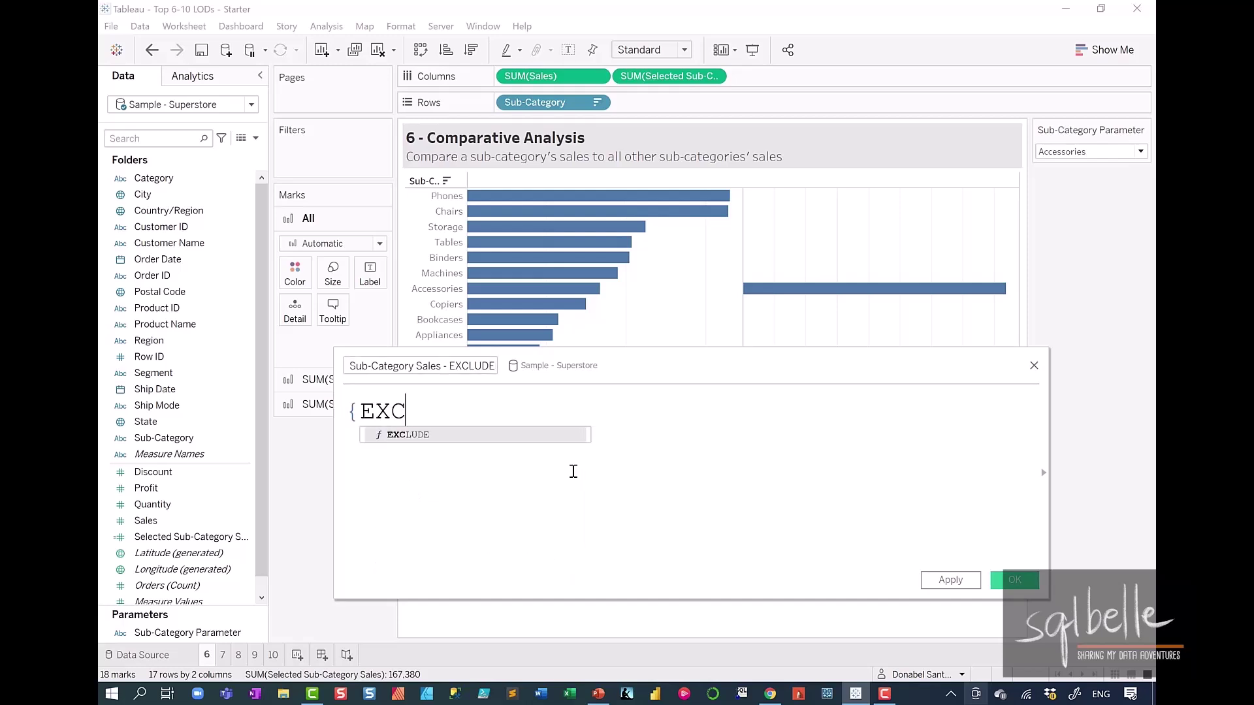
key("Return")
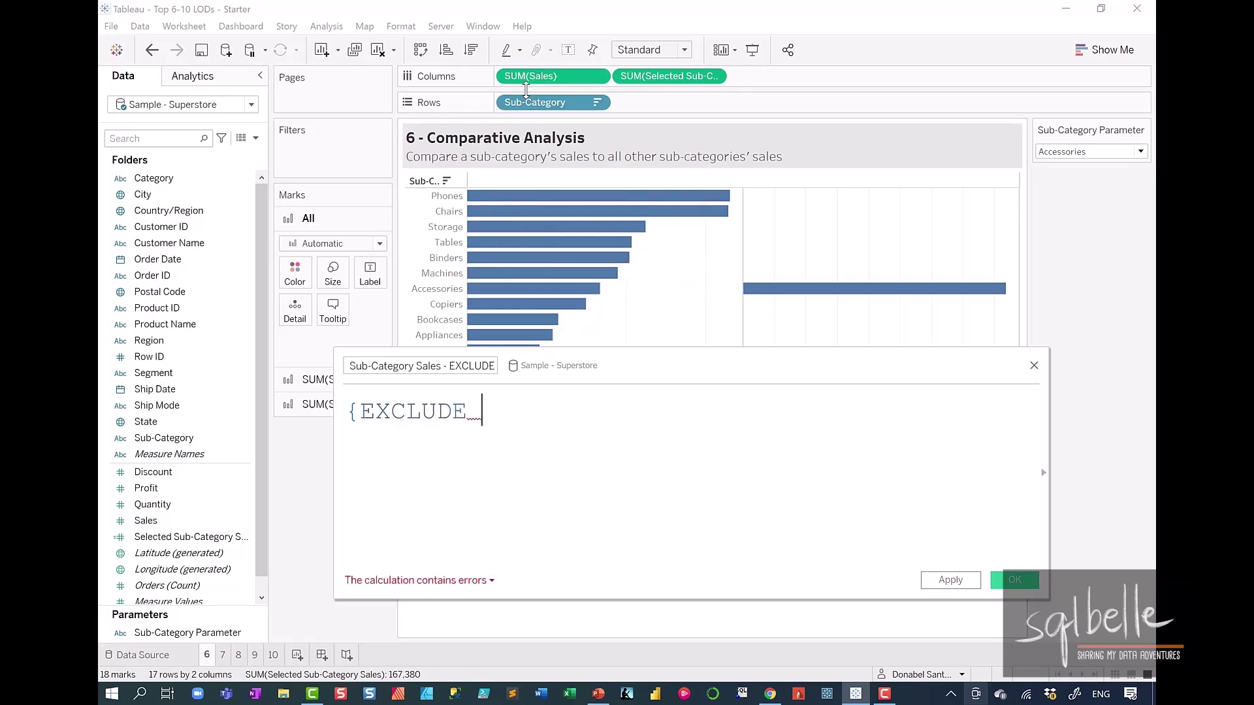
left_click_drag(526, 98, 837, 428)
type(":")
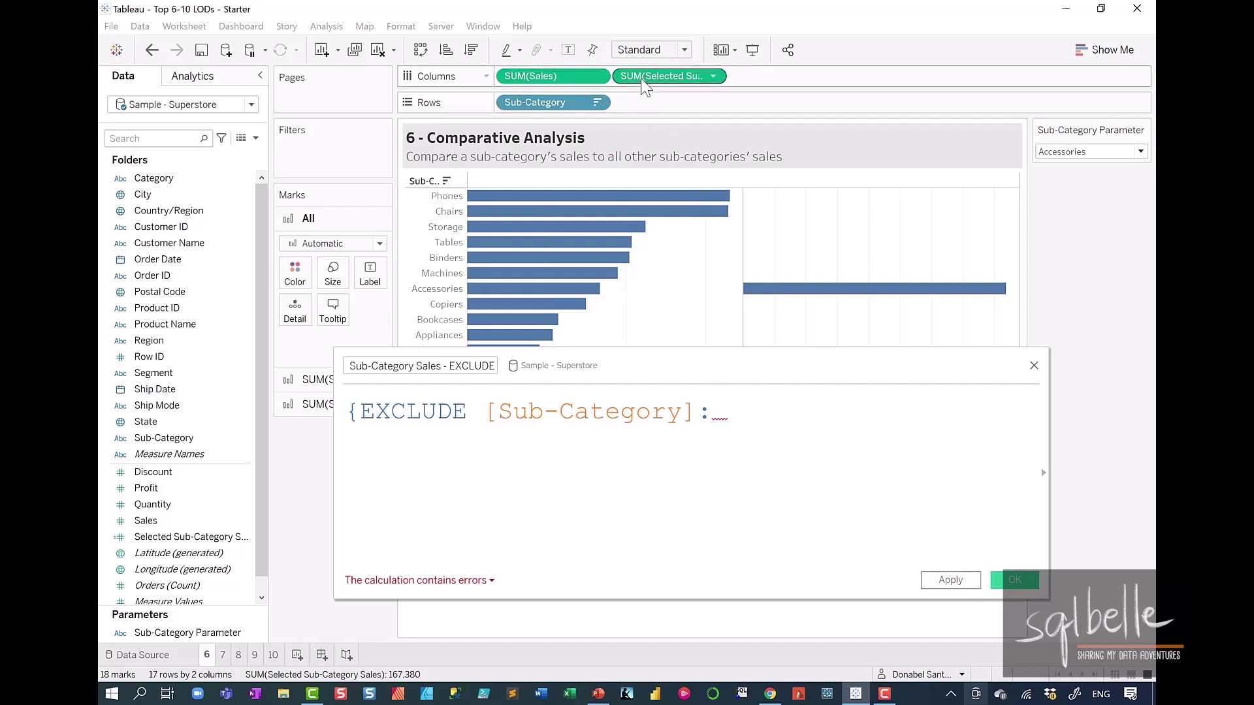
left_click_drag(541, 76, 786, 408)
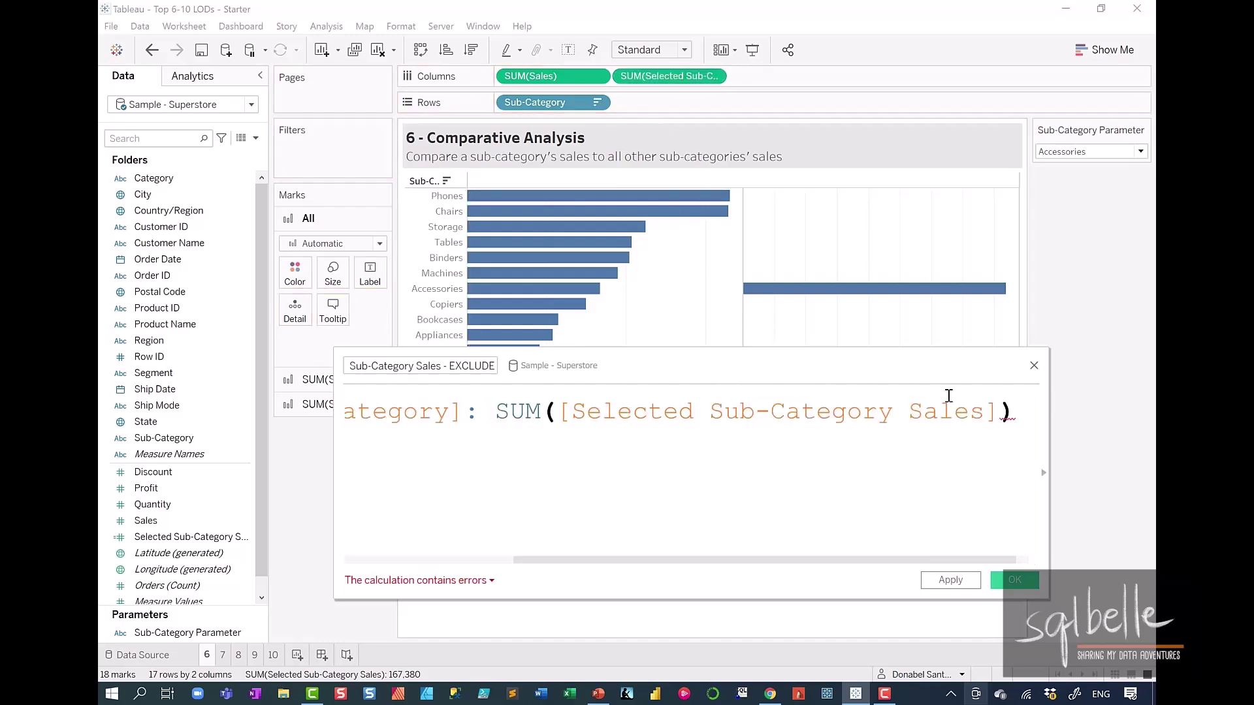
type("}")
left_click(1014, 580)
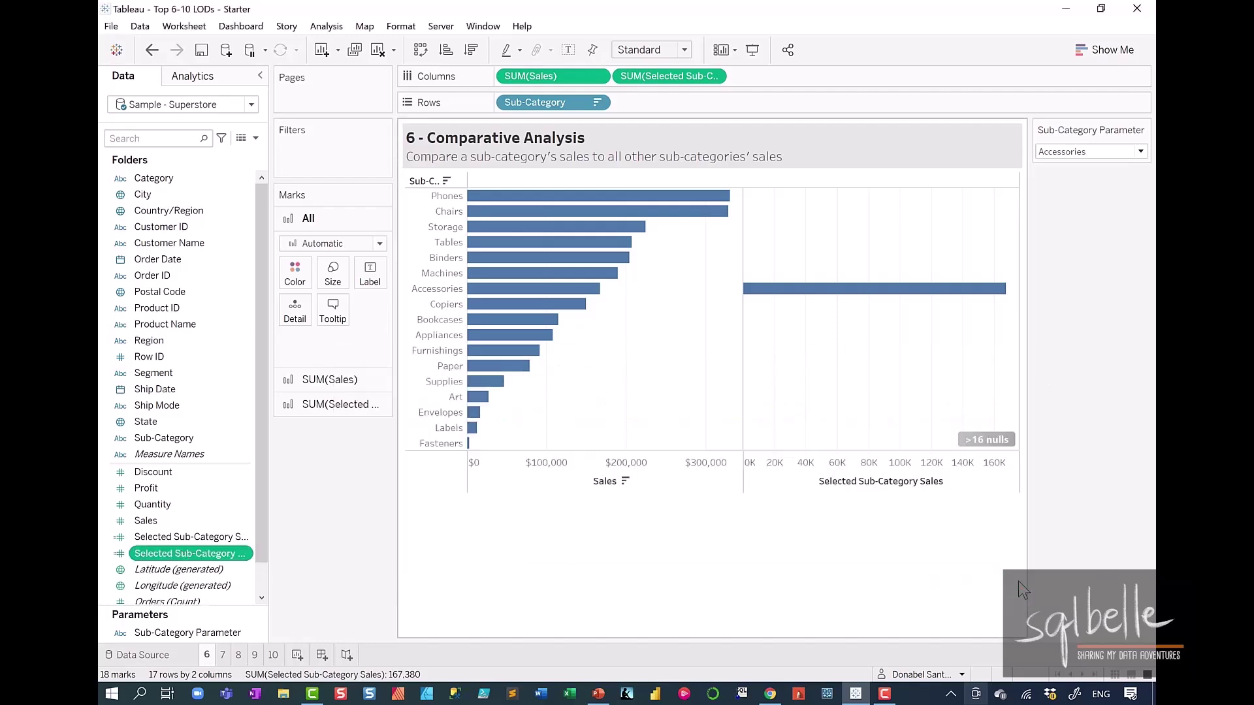
Step: Chart the EXCLUDE field as a third bar column and show value labels on every bar
left_click_drag(179, 555, 766, 69)
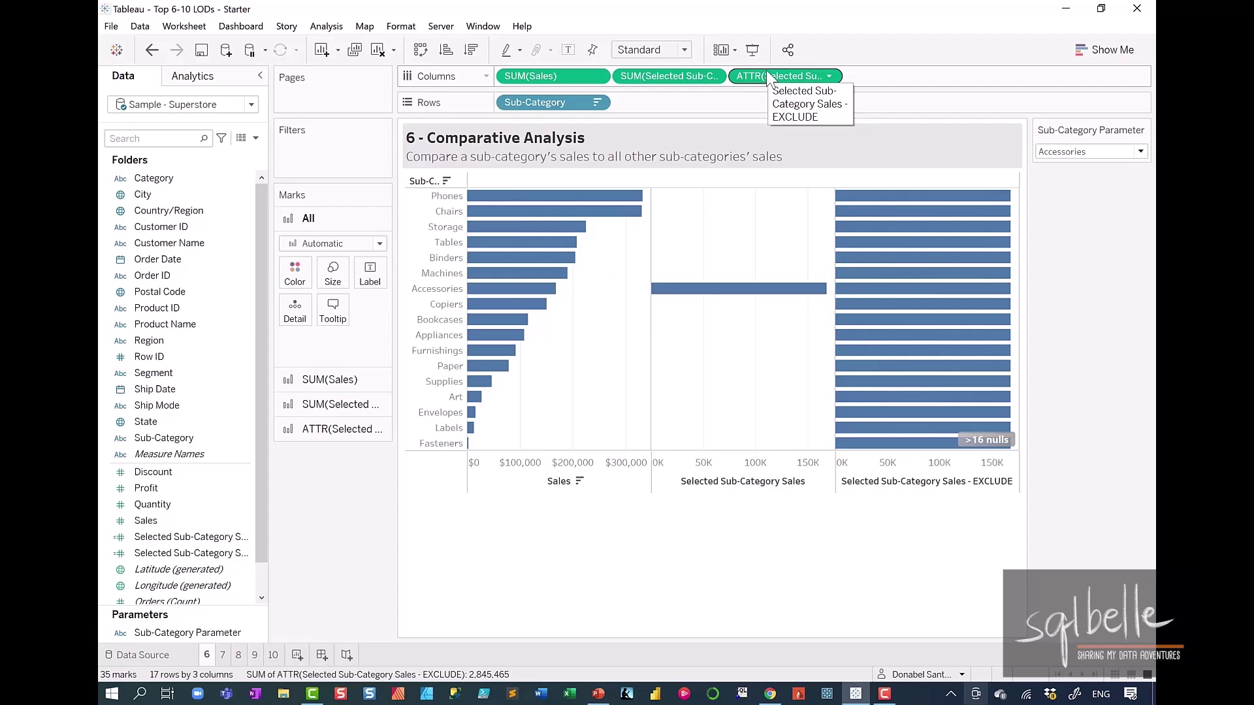
left_click(568, 49)
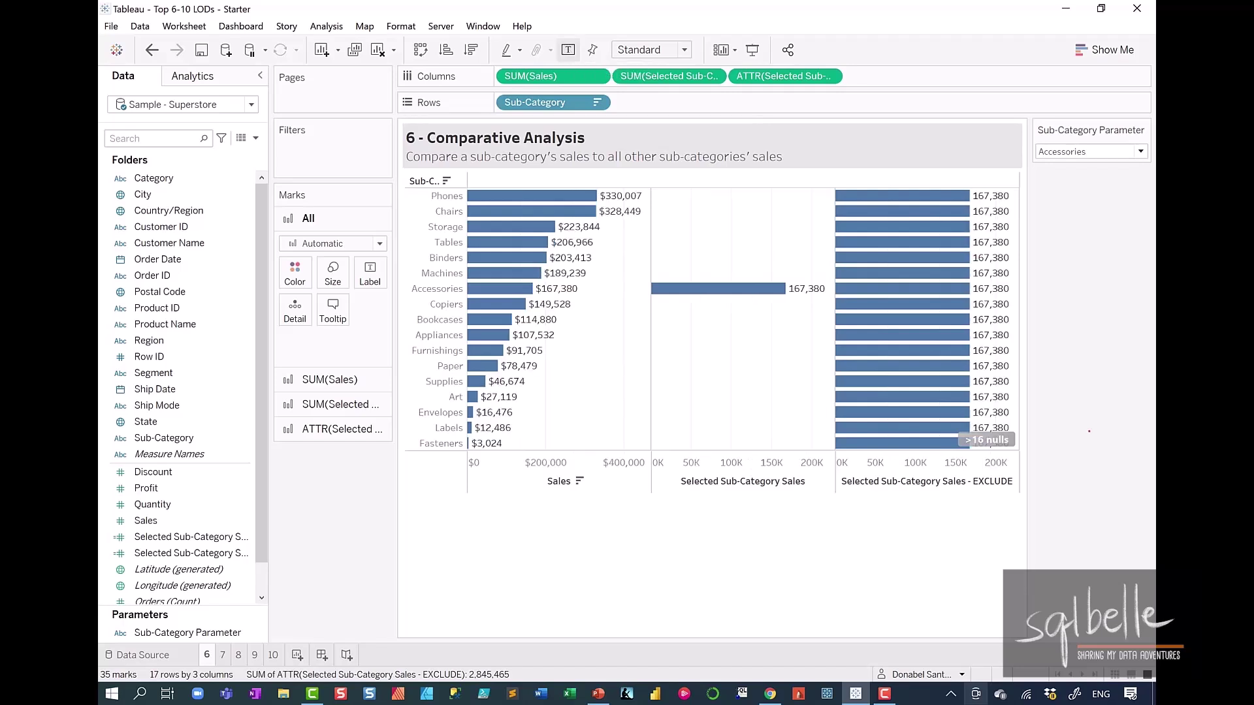
mouse_move(1081, 138)
left_mouse_down()
mouse_move(1034, 138)
mouse_move(1104, 153)
left_mouse_up()
mouse_move(1031, 140)
left_mouse_down()
mouse_move(696, 130)
mouse_move(451, 282)
mouse_move(465, 281)
left_mouse_up()
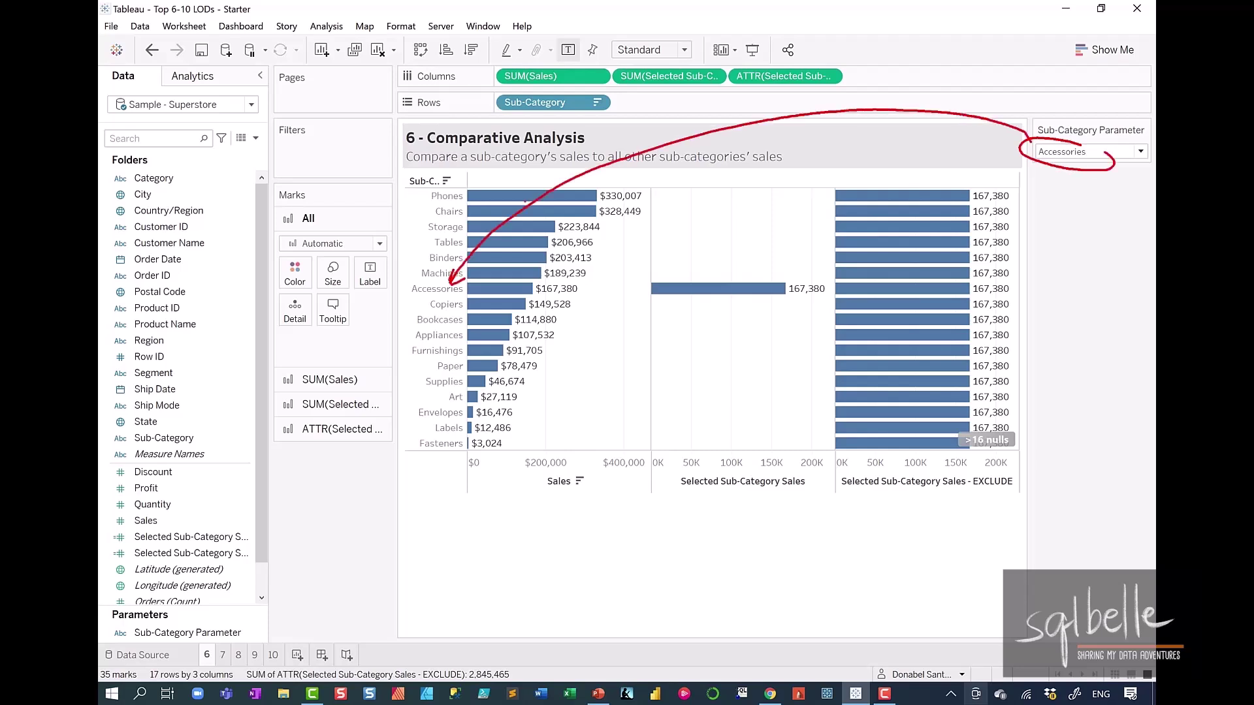
Step: Annotate the three charts to compare Sales, the Accessories-only bar and the repeated 167,380
left_click_drag(564, 295, 637, 288)
mouse_move(659, 180)
left_mouse_down()
mouse_move(654, 275)
mouse_move(788, 229)
mouse_move(660, 190)
left_mouse_up()
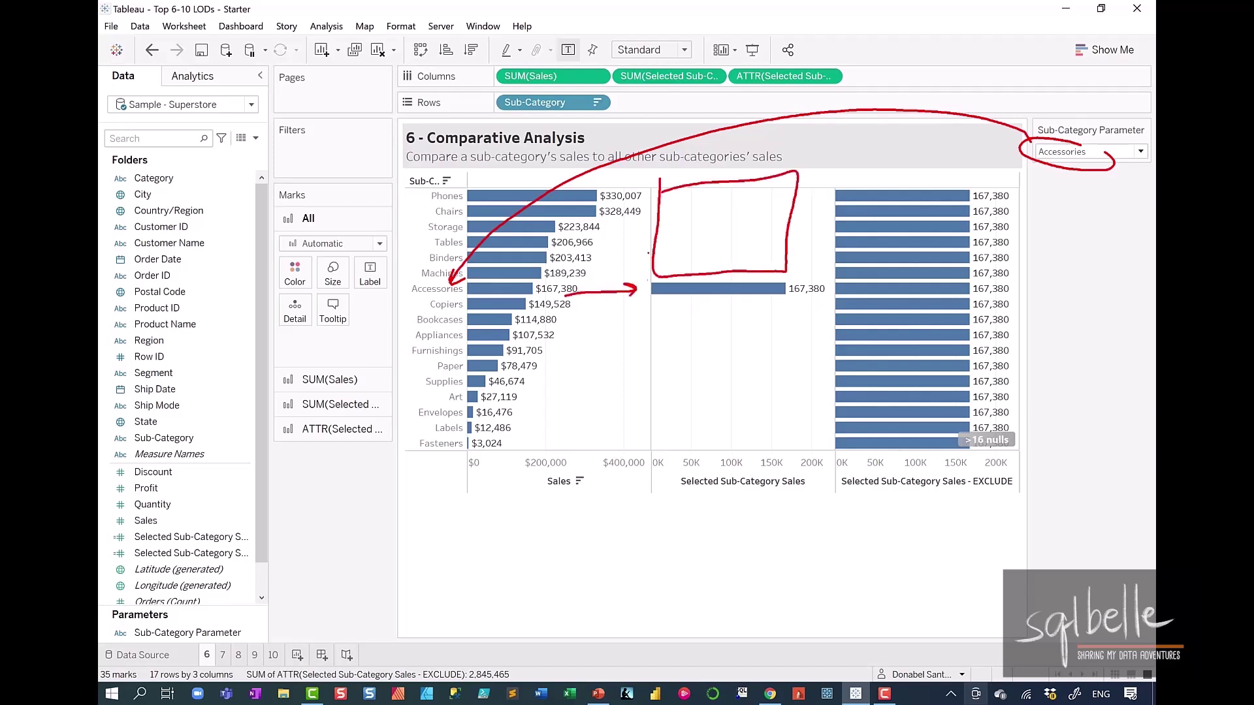
mouse_move(646, 316)
left_mouse_down()
mouse_move(649, 361)
mouse_move(789, 364)
mouse_move(645, 316)
left_mouse_up()
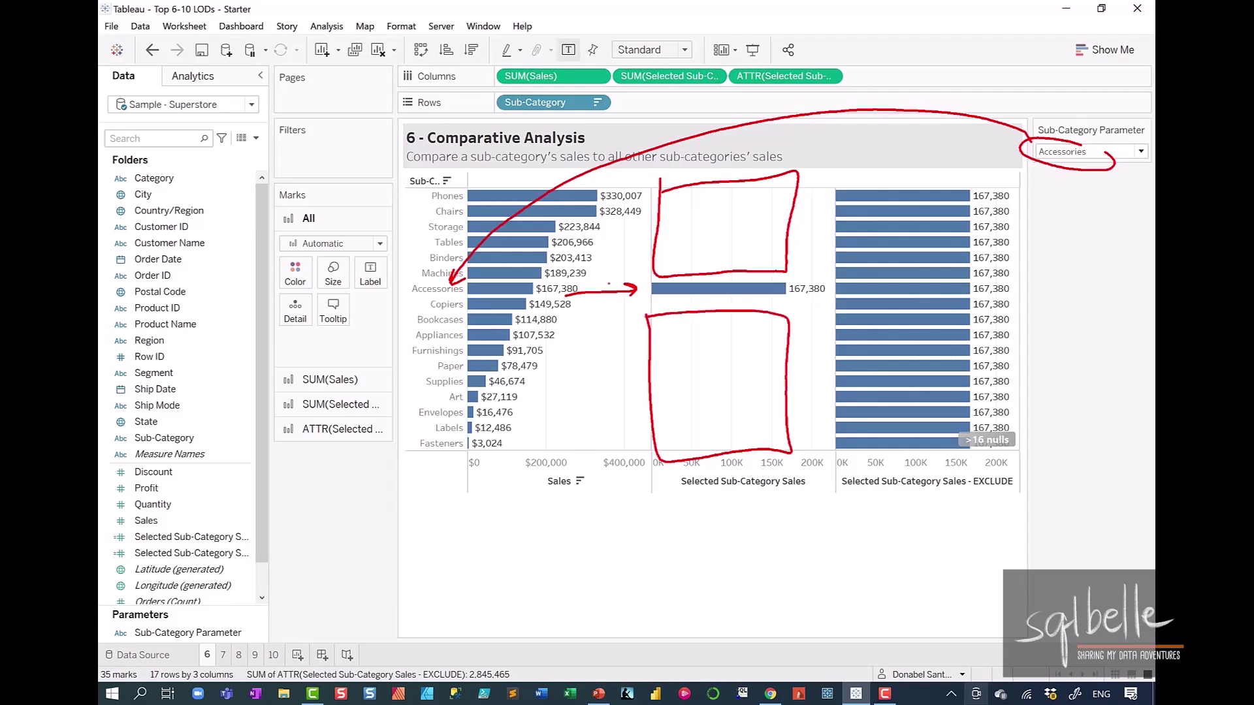
left_click_drag(475, 189, 450, 179)
left_click_drag(575, 137, 544, 163)
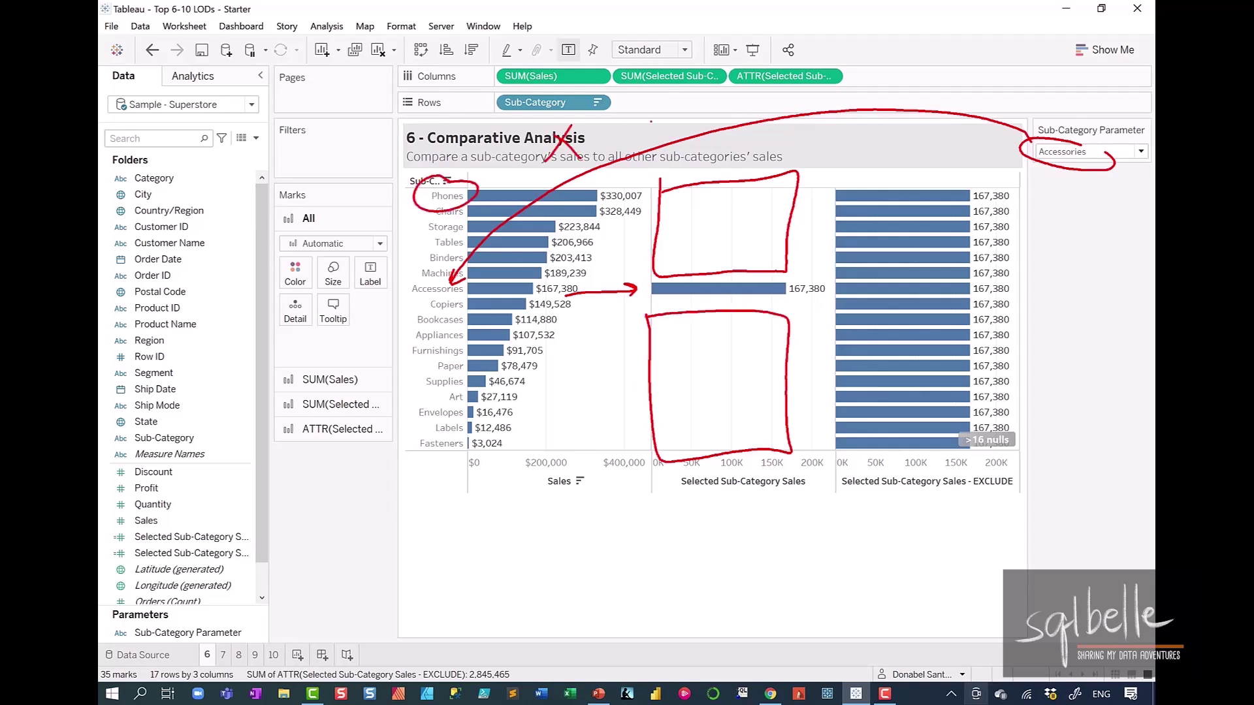
mouse_move(653, 125)
left_mouse_down()
mouse_move(834, 79)
mouse_move(1072, 125)
left_mouse_up()
mouse_move(447, 180)
left_mouse_down()
mouse_move(429, 198)
mouse_move(463, 173)
mouse_move(417, 219)
mouse_move(425, 247)
left_mouse_up()
left_click_drag(431, 221, 465, 248)
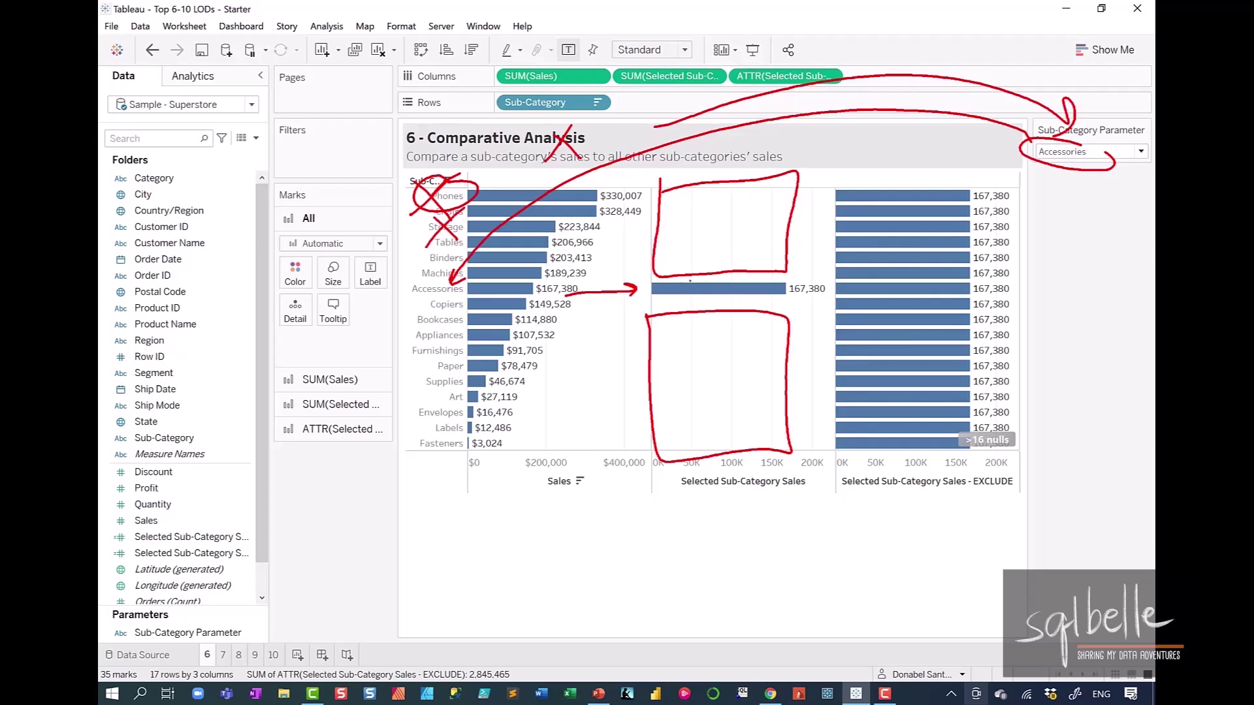
left_click_drag(781, 303, 831, 297)
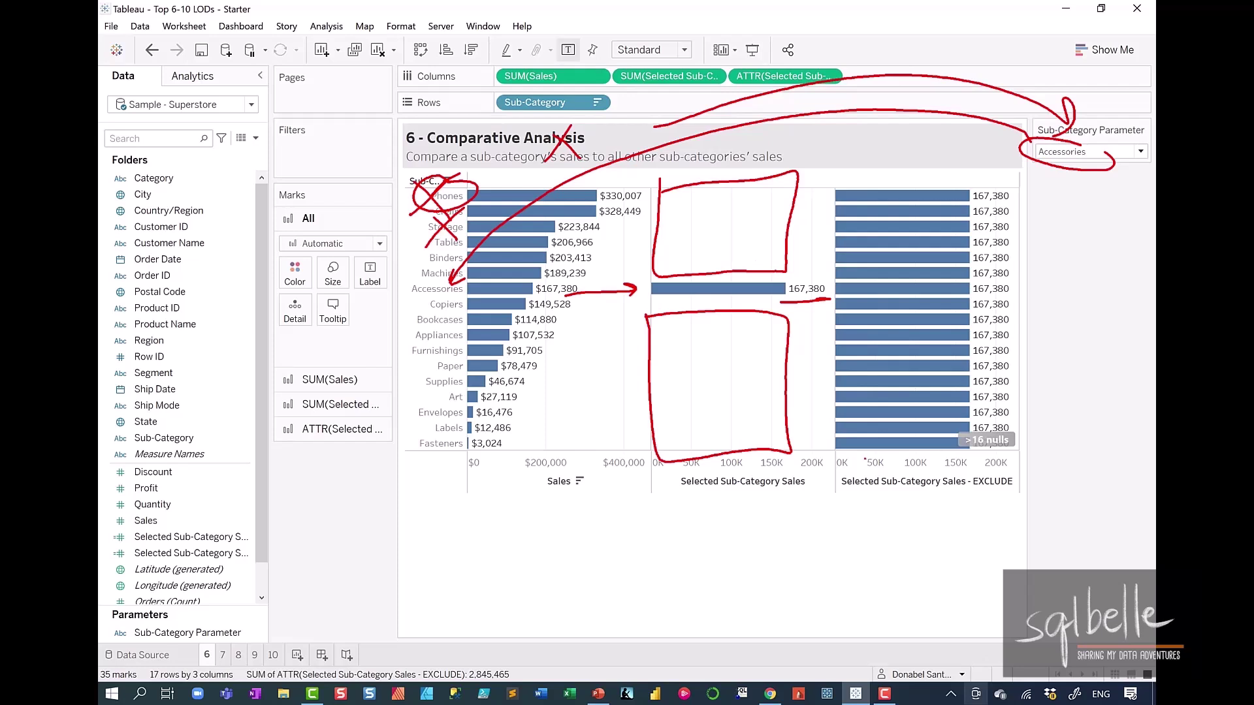
mouse_move(865, 460)
left_mouse_down()
mouse_move(871, 167)
mouse_move(884, 477)
left_mouse_up()
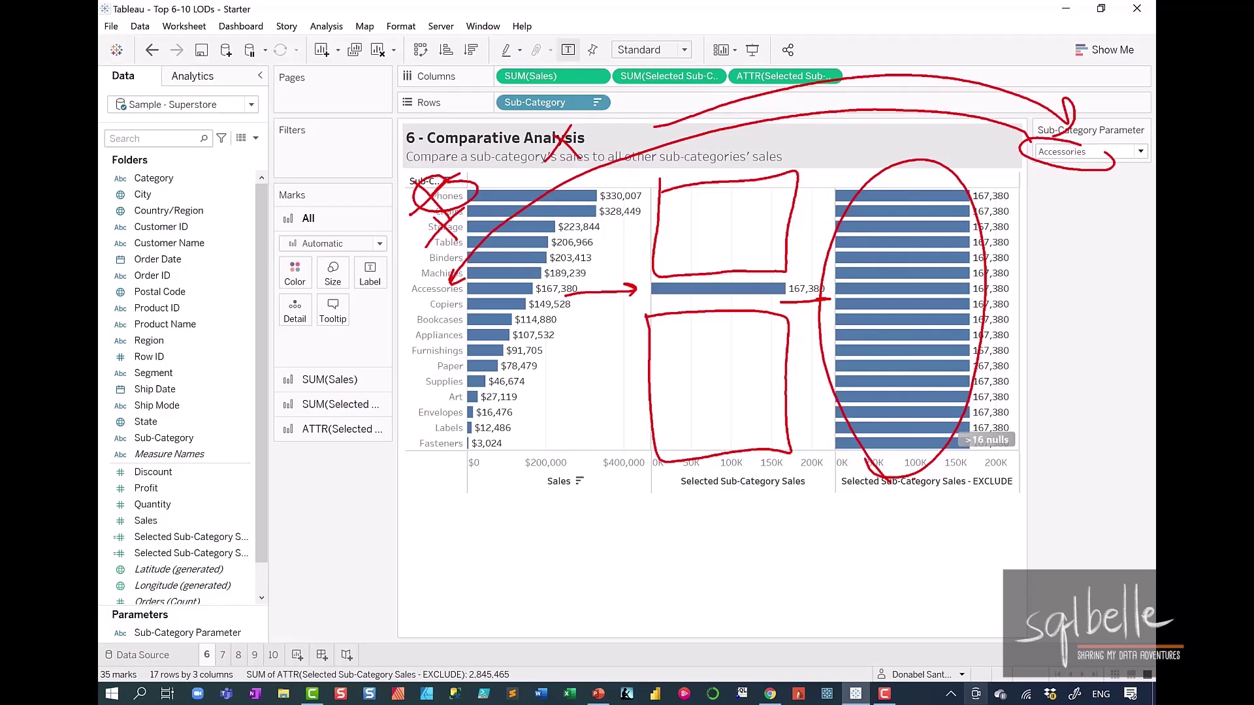
mouse_move(639, 171)
left_mouse_down()
mouse_move(570, 206)
mouse_move(595, 204)
left_mouse_up()
left_click_drag(811, 156, 856, 184)
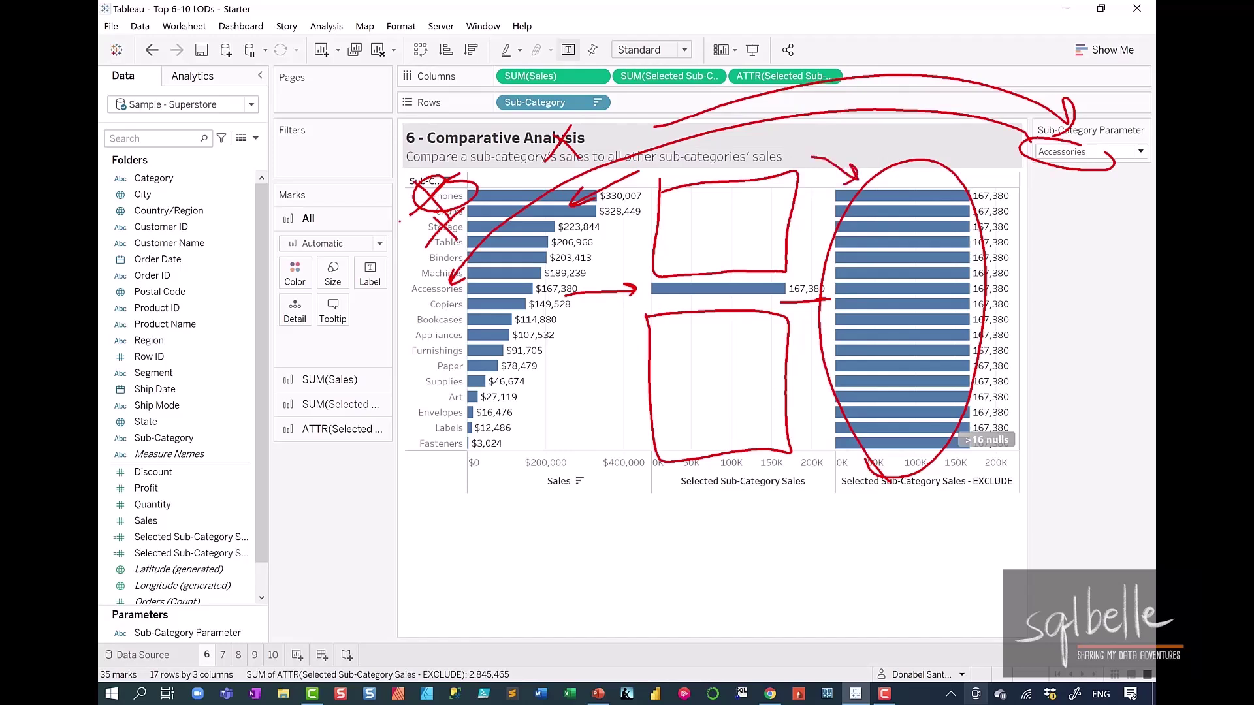
left_click_drag(400, 222, 502, 453)
left_click_drag(485, 172, 392, 482)
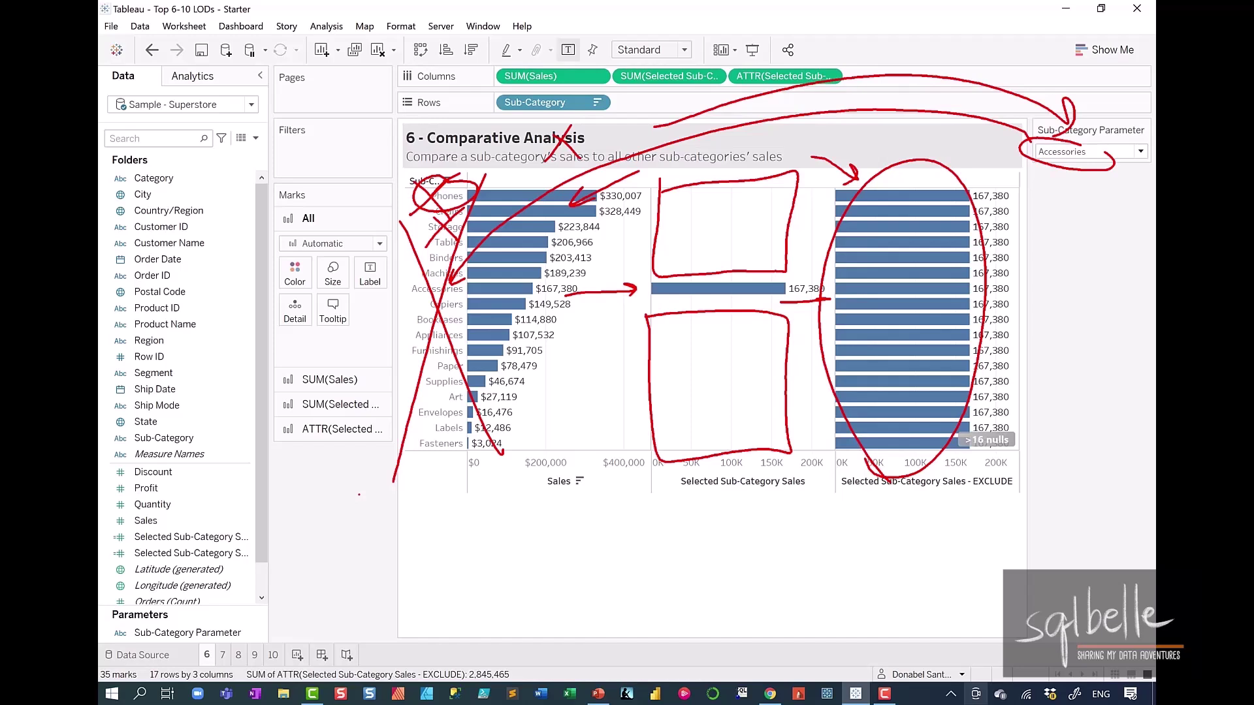
Step: Create Difference as SUM([Sales])-ATTR([Selected Sub-Category Sales - EXCLUDE]) and chart it as a fourth column
key("Escape")
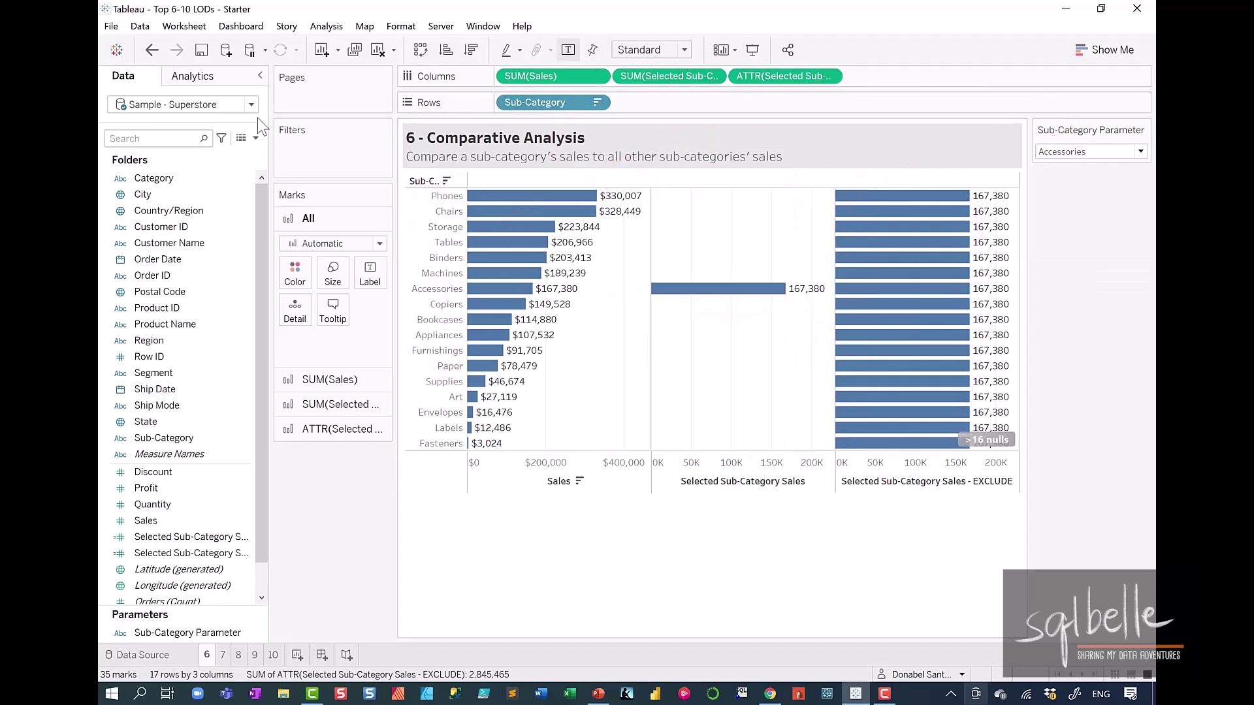
left_click(255, 139)
left_click(240, 156)
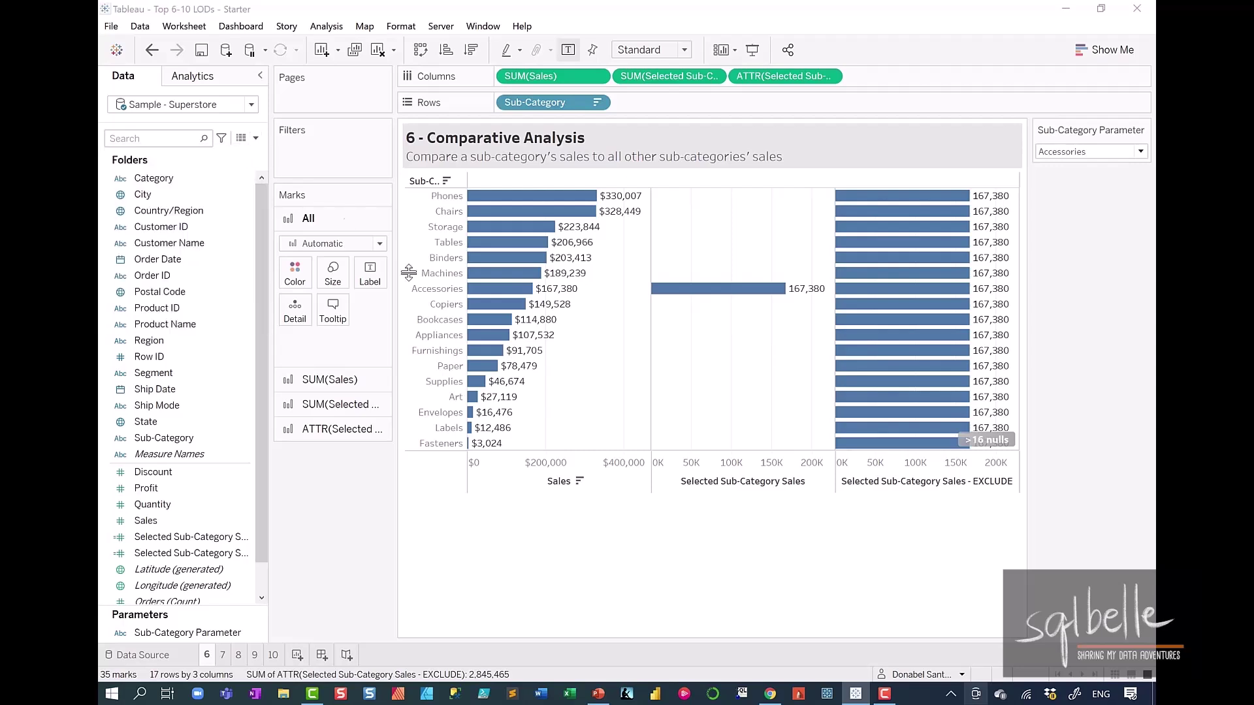
type("Difference")
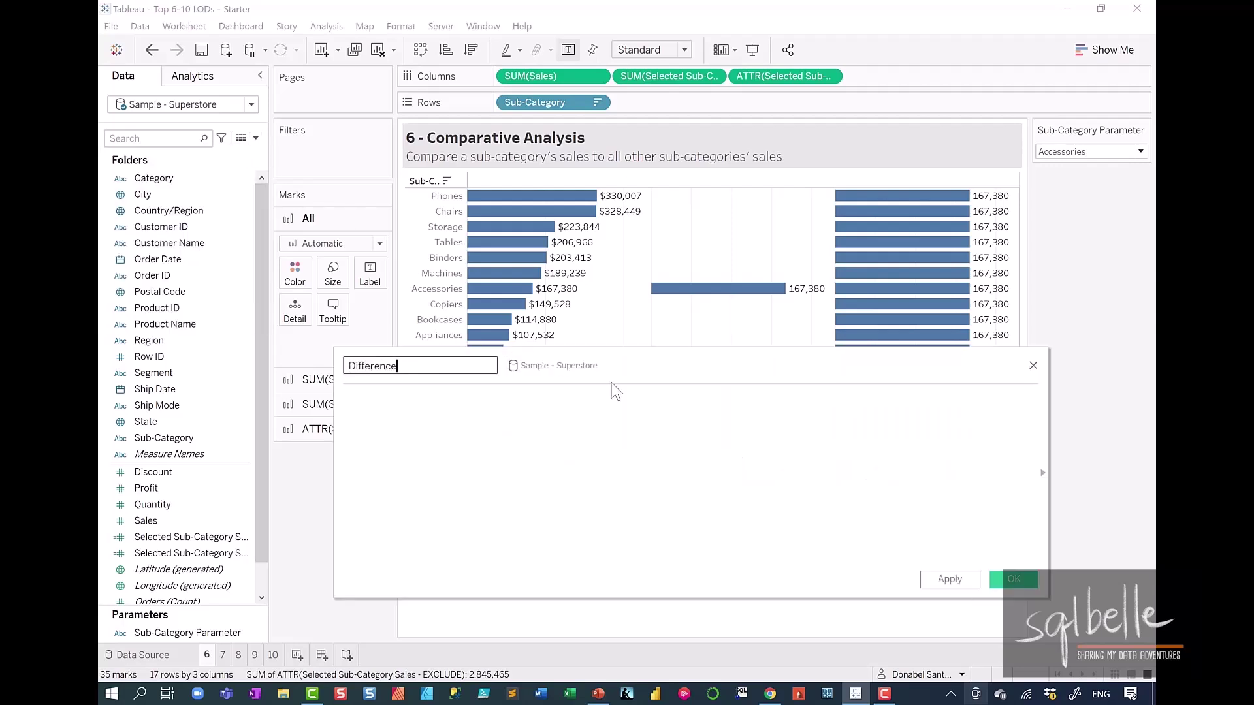
left_click(510, 463)
left_click_drag(531, 77, 423, 416)
type("-")
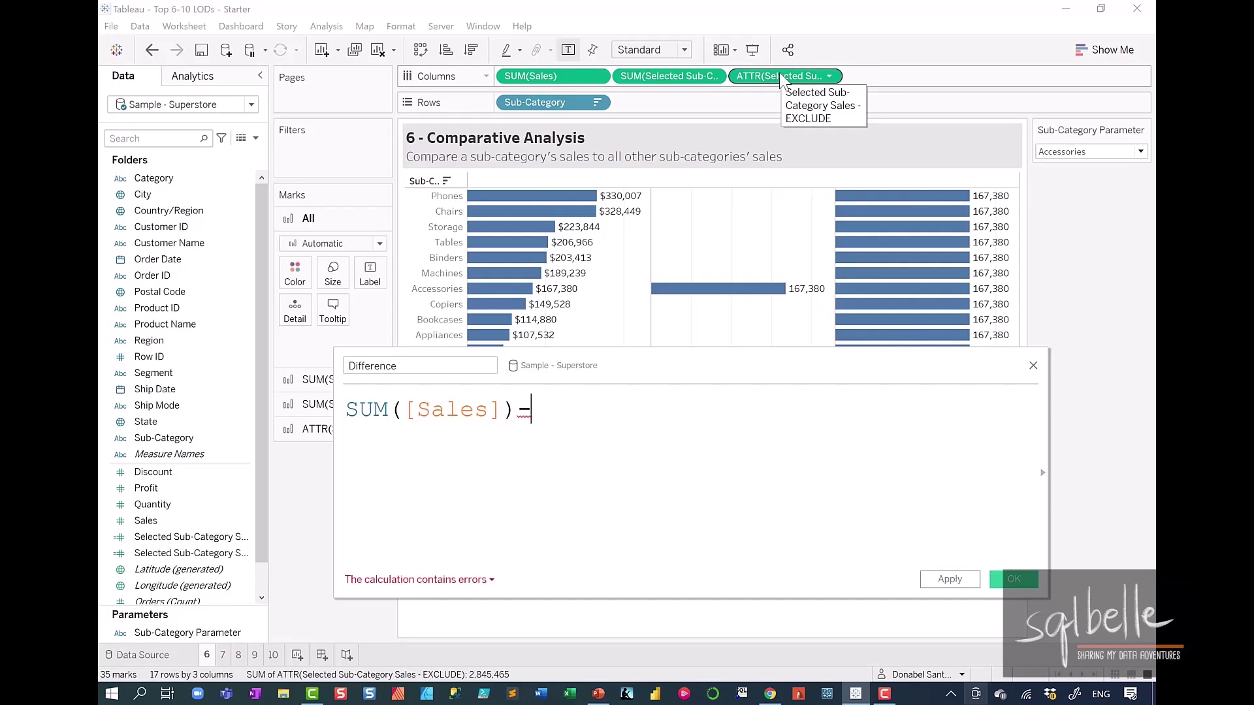
left_click_drag(778, 72, 630, 457)
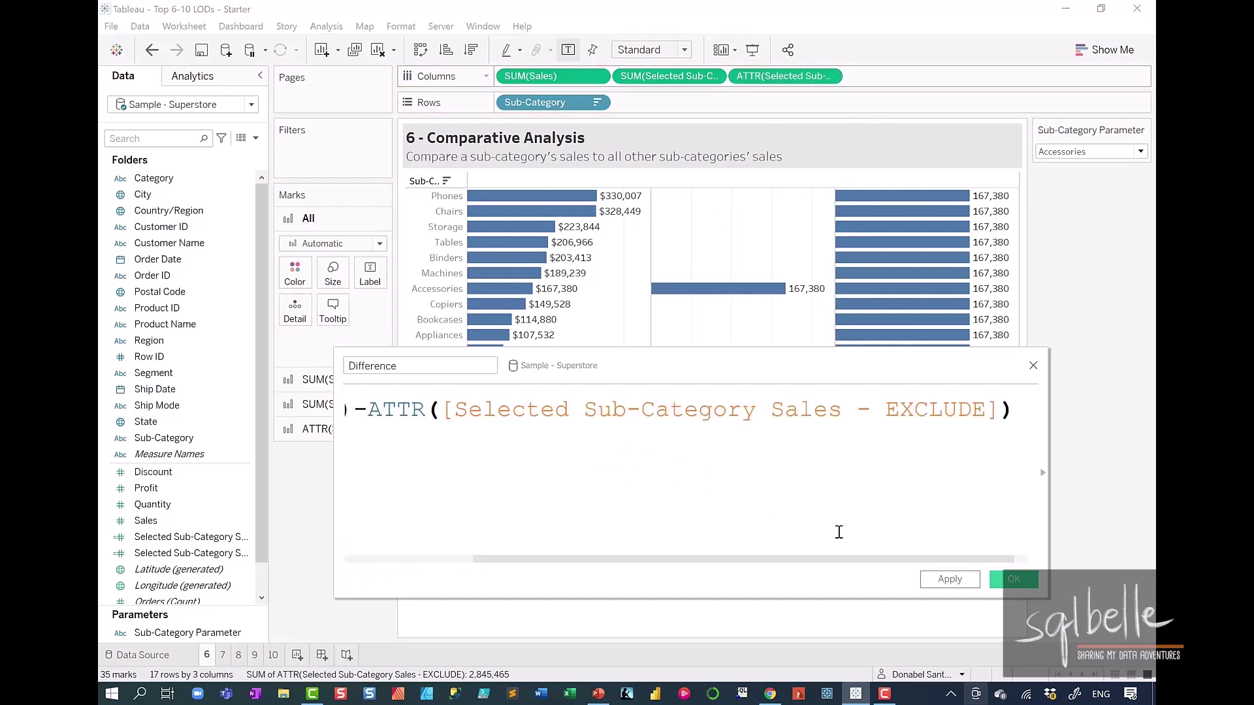
left_click(1005, 579)
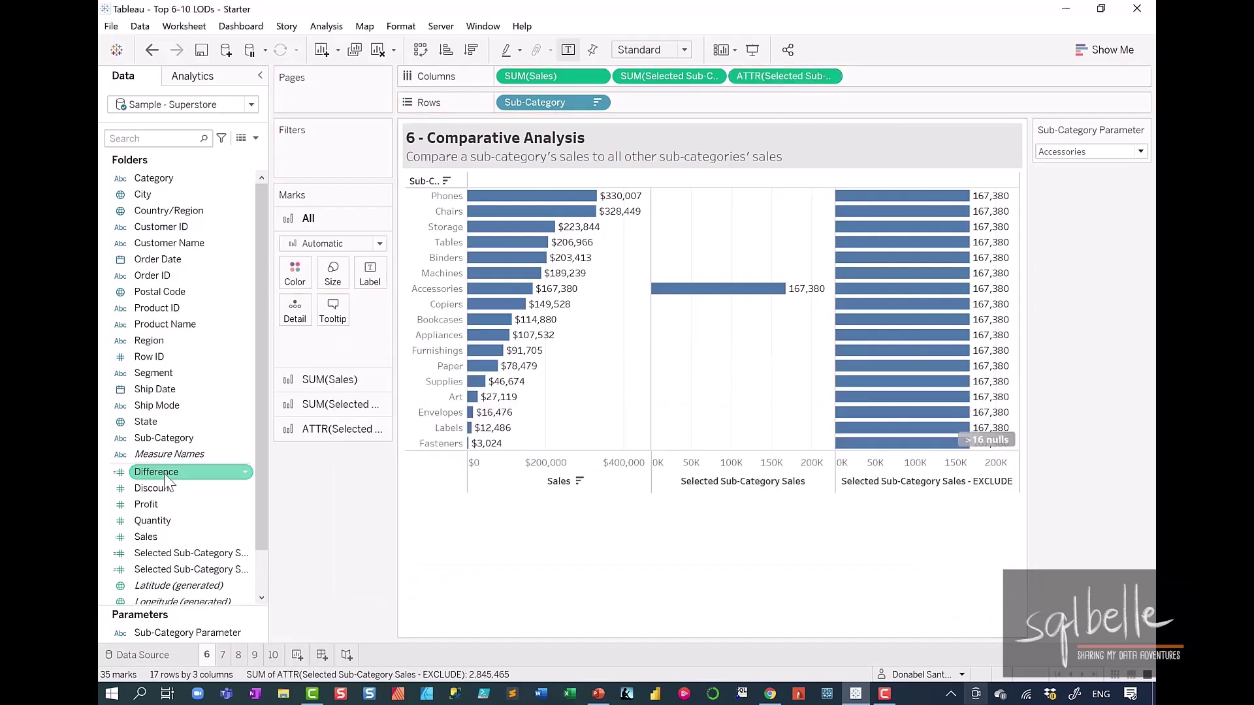
left_click_drag(167, 480, 908, 86)
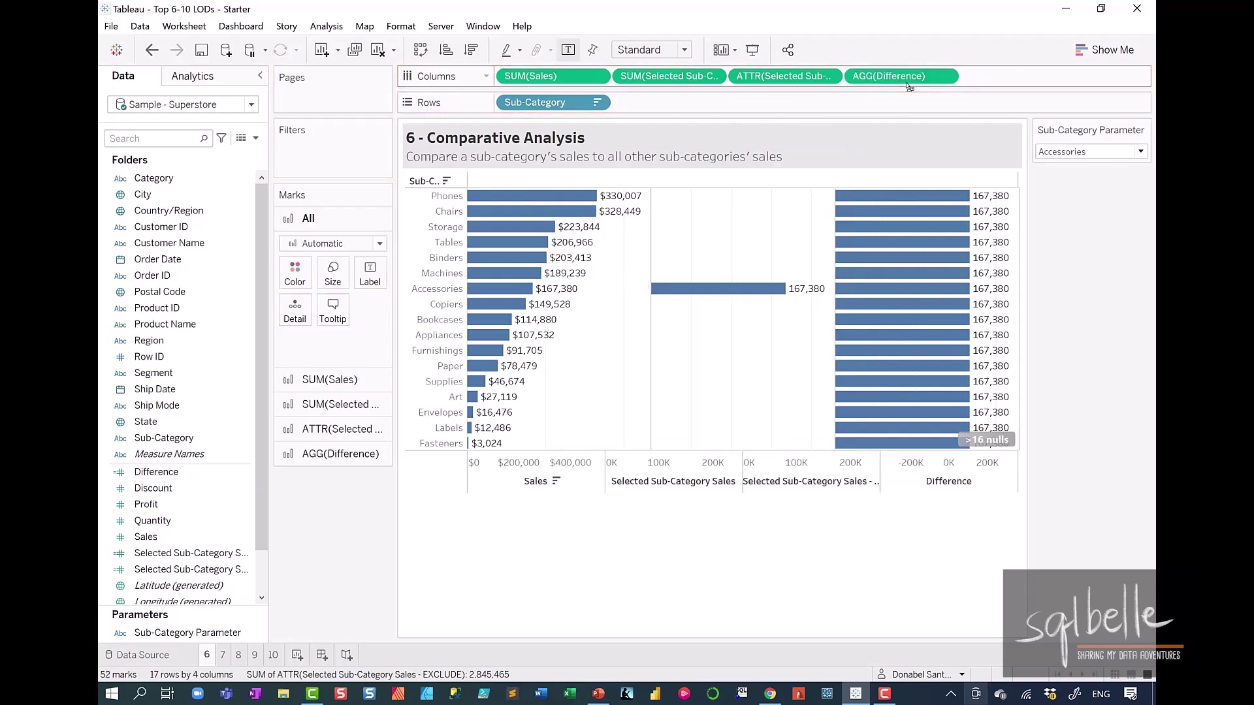
Step: Duplicate sheet 6 into a new sheet 6 (2)
right_click(208, 659)
left_click(277, 521)
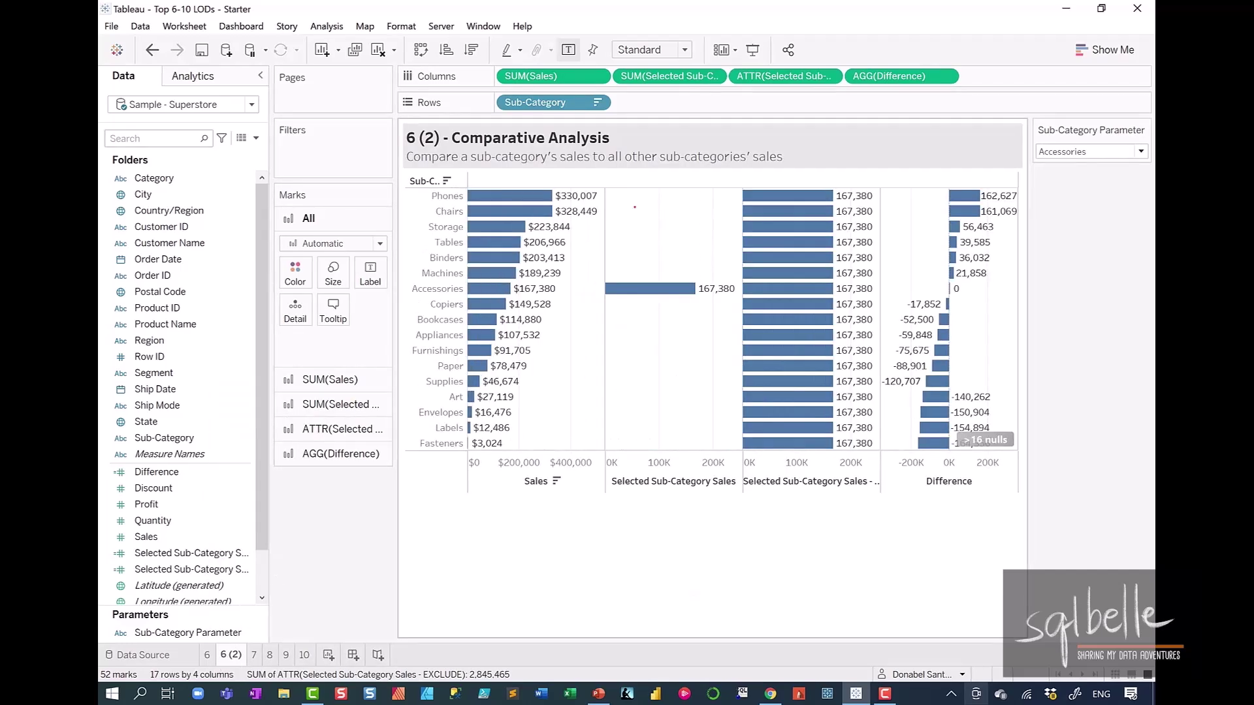
left_click_drag(624, 215, 726, 449)
left_click_drag(717, 217, 619, 409)
left_click_drag(764, 217, 839, 431)
key("Escape")
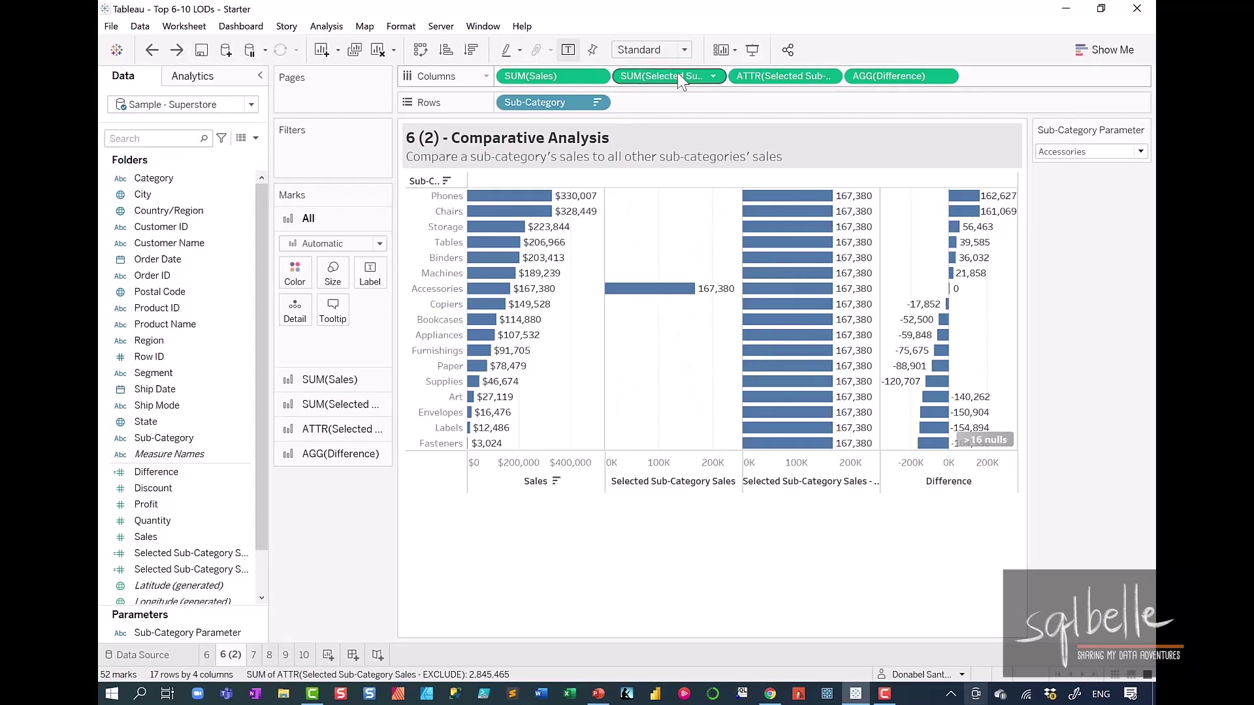
Step: Remove both Selected Sub-Category Sales pills from Columns and hide the value labels
left_click(692, 77)
key("Delete")
left_click_drag(693, 83, 777, 10)
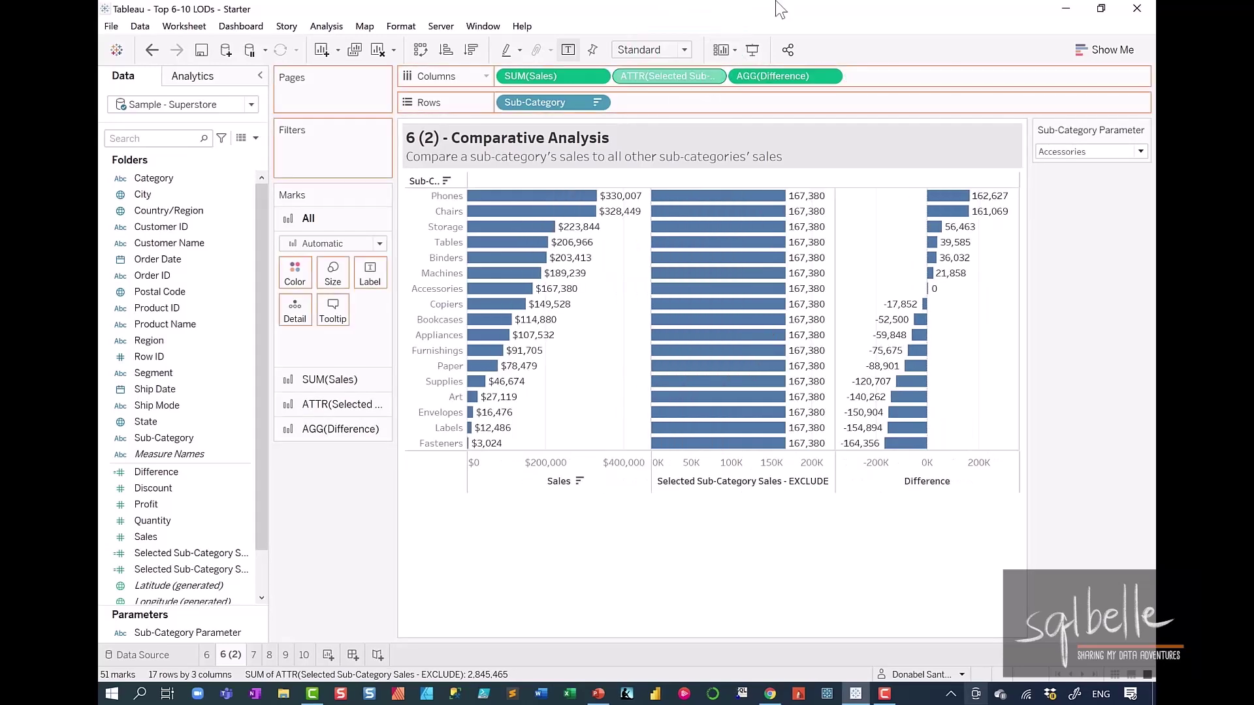
mouse_move(588, 29)
left_mouse_down()
mouse_move(575, 75)
mouse_move(595, 52)
left_mouse_up()
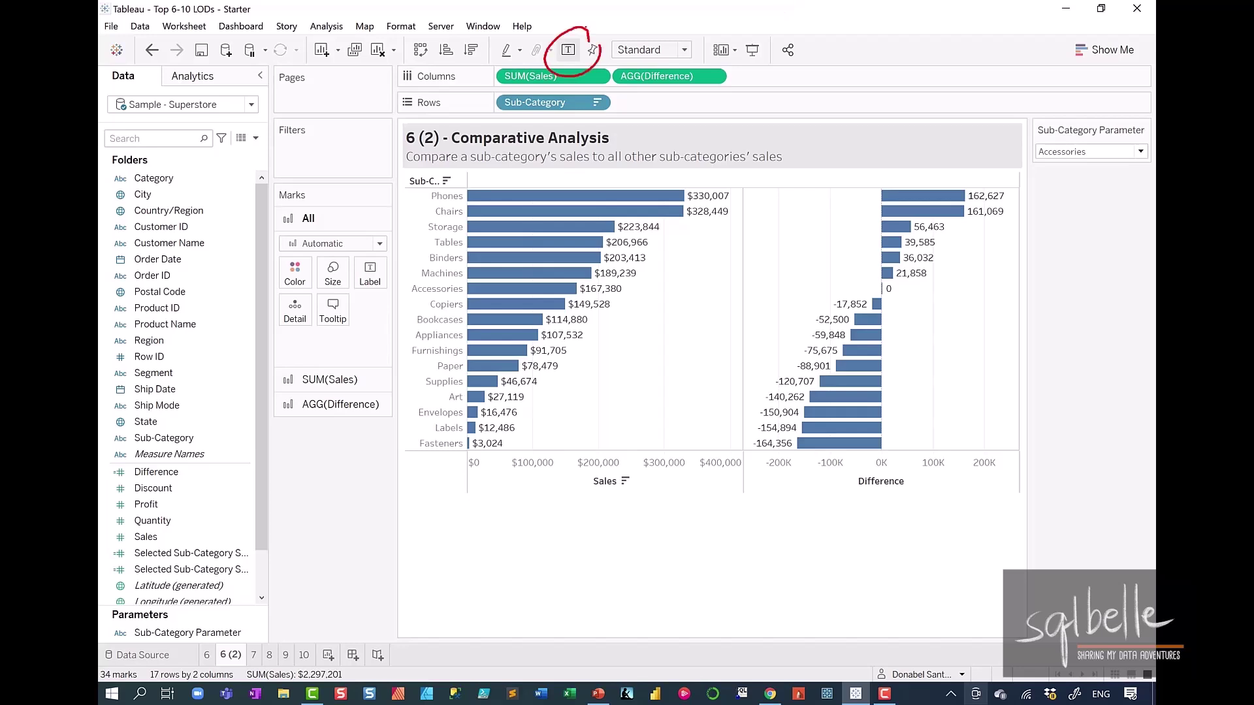
key("Escape")
left_click(568, 50)
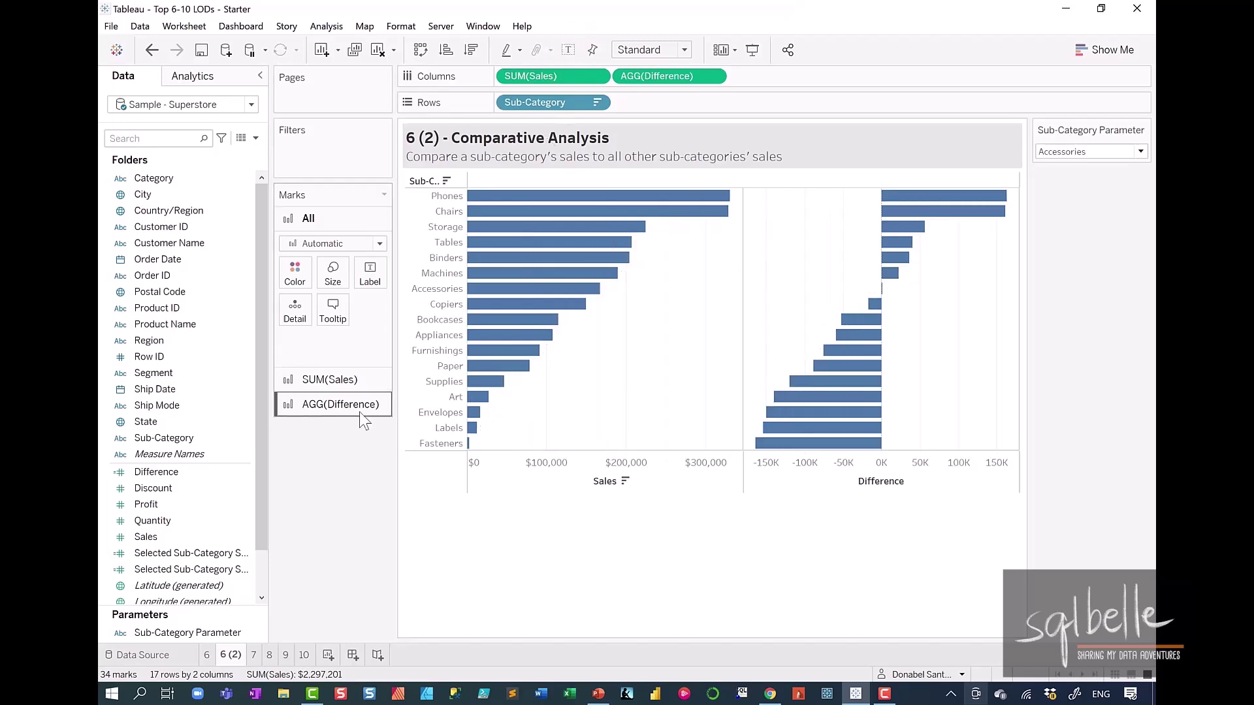
left_click(360, 411)
Step: Colour the Difference bars by AGG(Difference) on a diverging orange-blue scale from -164,356 to 162,627
mouse_move(689, 60)
left_mouse_down()
mouse_move(625, 63)
mouse_move(712, 80)
mouse_move(304, 321)
left_mouse_up()
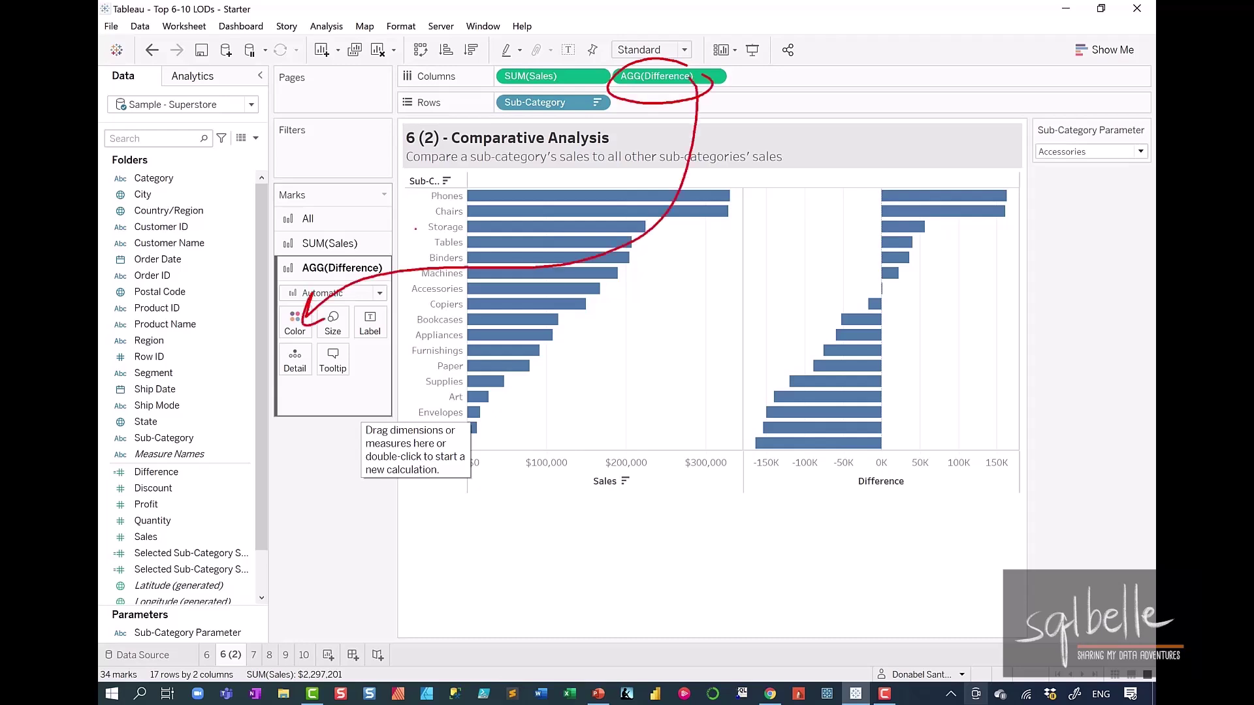
key("Escape")
left_click_drag(657, 76, 295, 323)
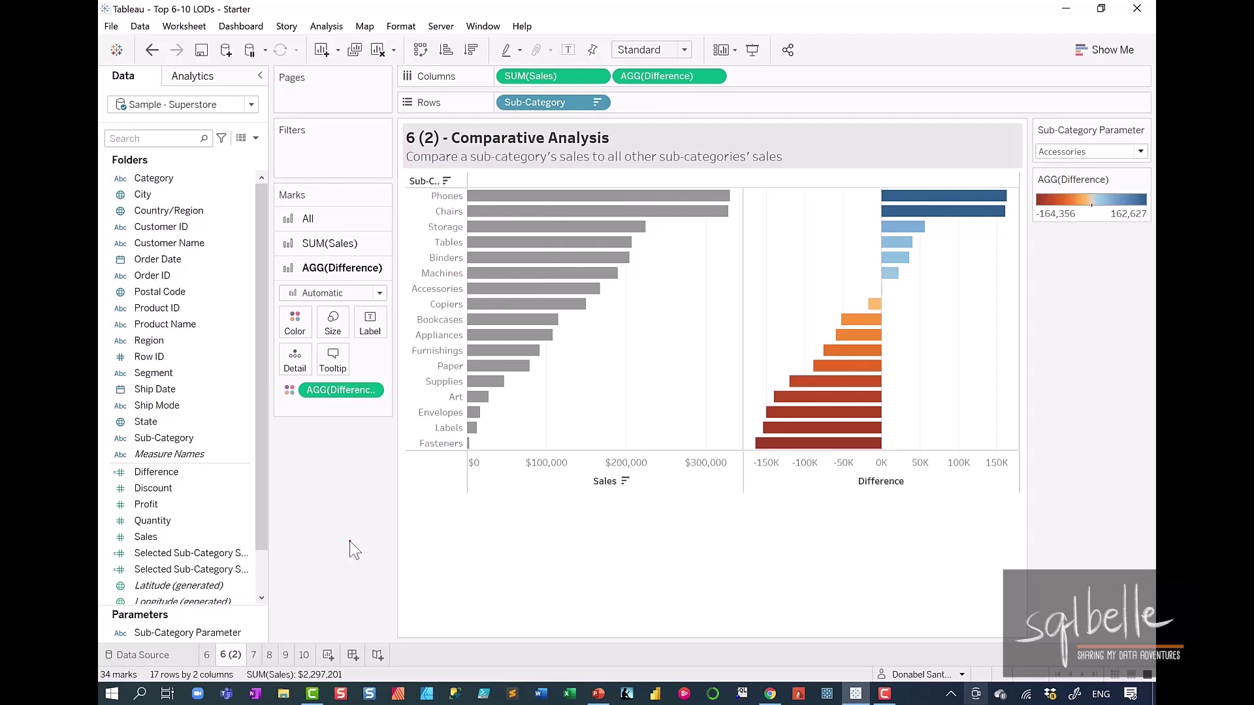
left_click_drag(442, 272, 457, 285)
left_click_drag(606, 289, 867, 291)
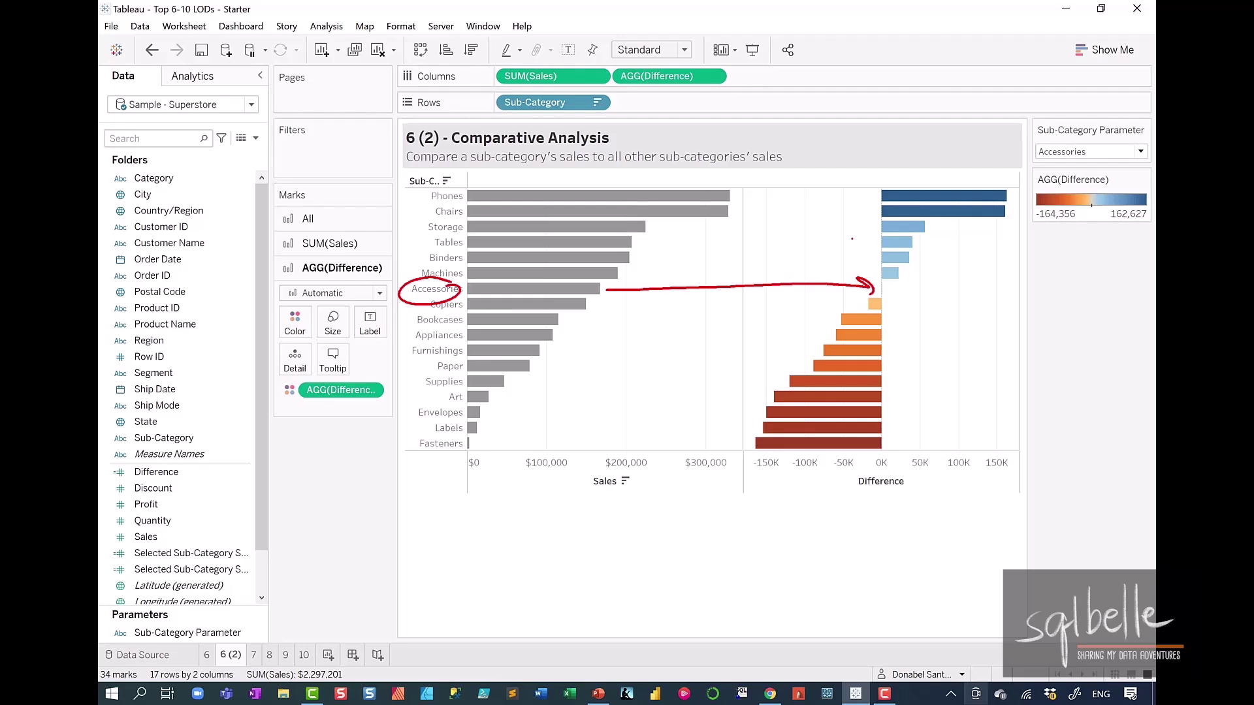
mouse_move(969, 183)
left_mouse_down()
mouse_move(1018, 189)
mouse_move(941, 174)
left_mouse_up()
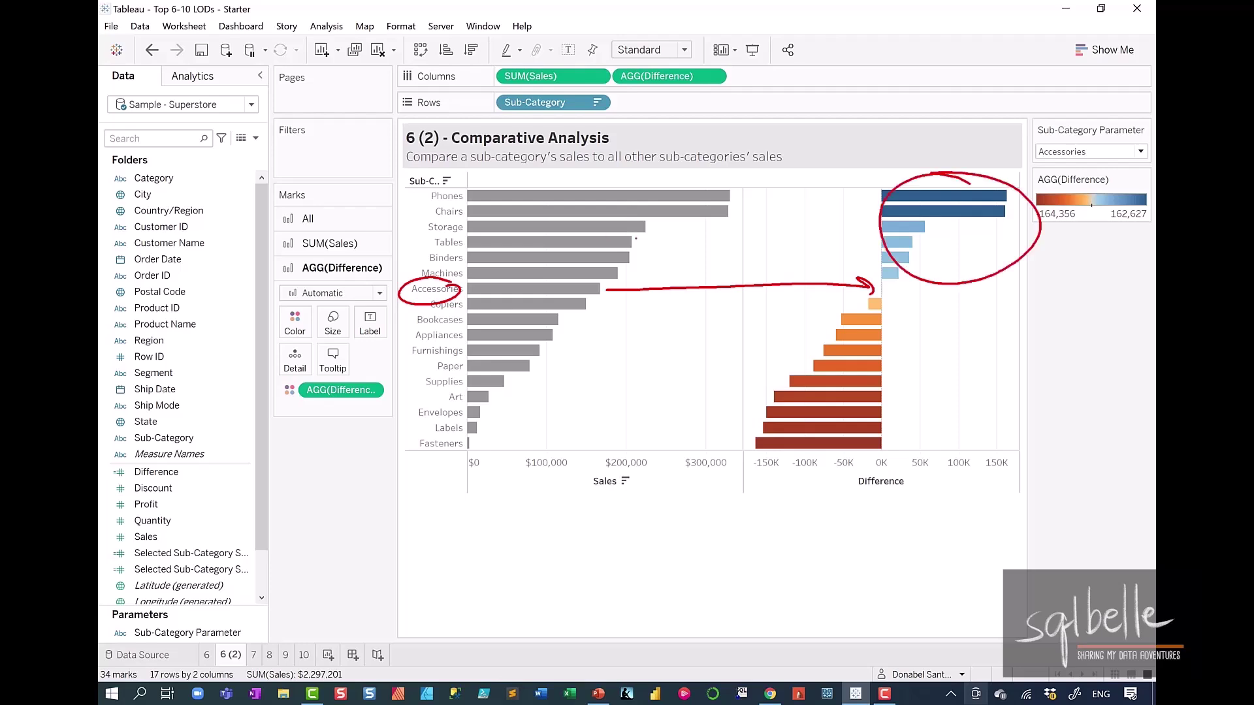
left_click_drag(671, 273, 667, 185)
left_click_drag(667, 185, 693, 210)
mouse_move(891, 305)
left_mouse_down()
mouse_move(938, 364)
mouse_move(891, 457)
left_mouse_up()
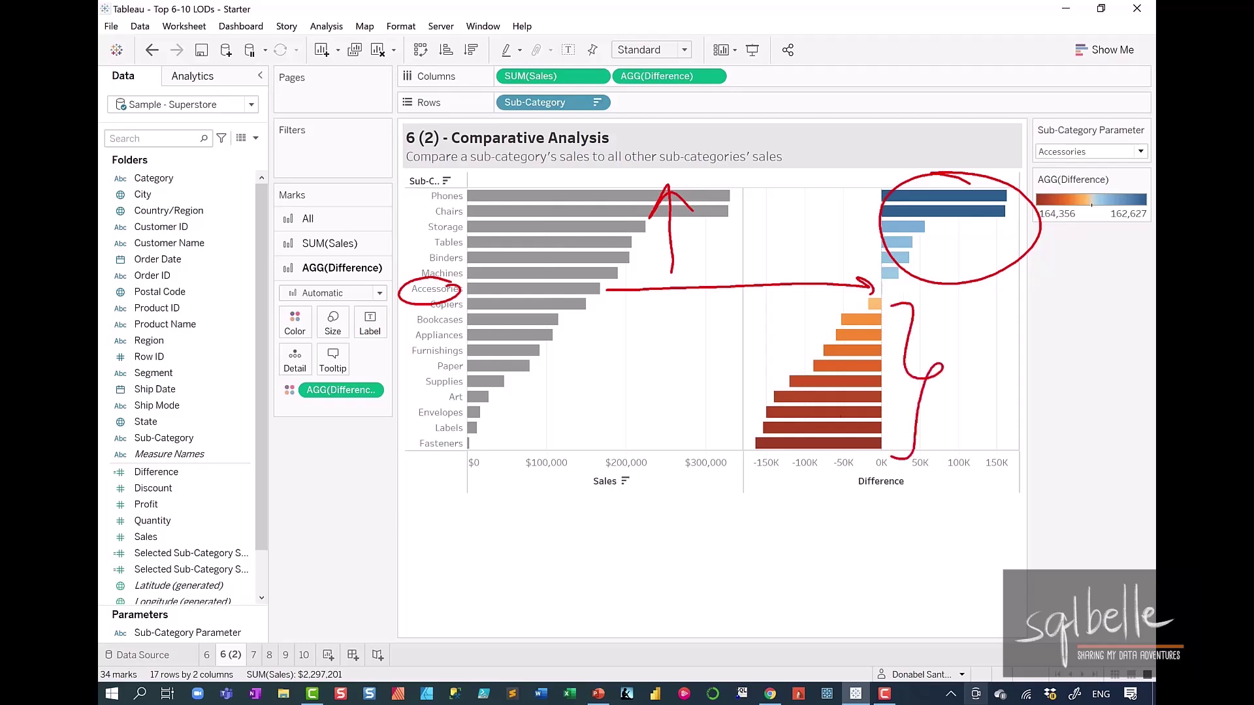
mouse_move(685, 319)
left_mouse_down()
mouse_move(685, 460)
mouse_move(708, 423)
left_mouse_up()
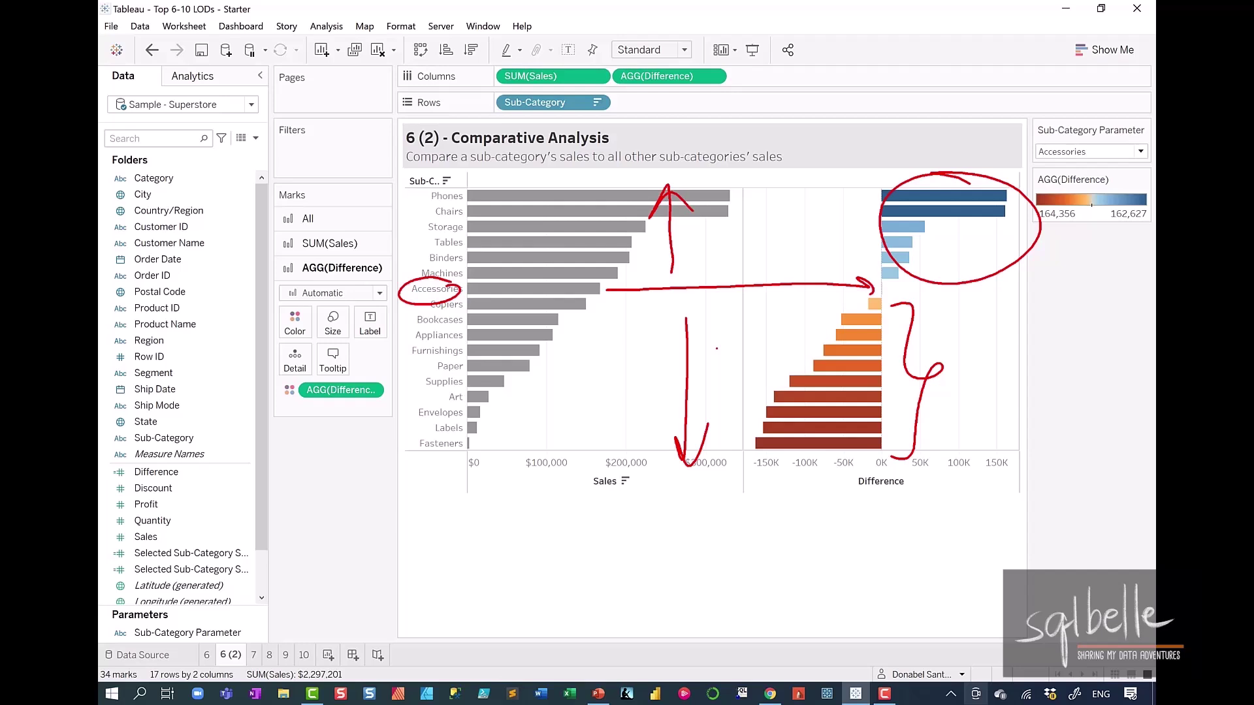
key("Escape")
Step: Compare against Tables, sketching ink around the 3 higher-selling sub-categories before clearing it
left_click(1090, 153)
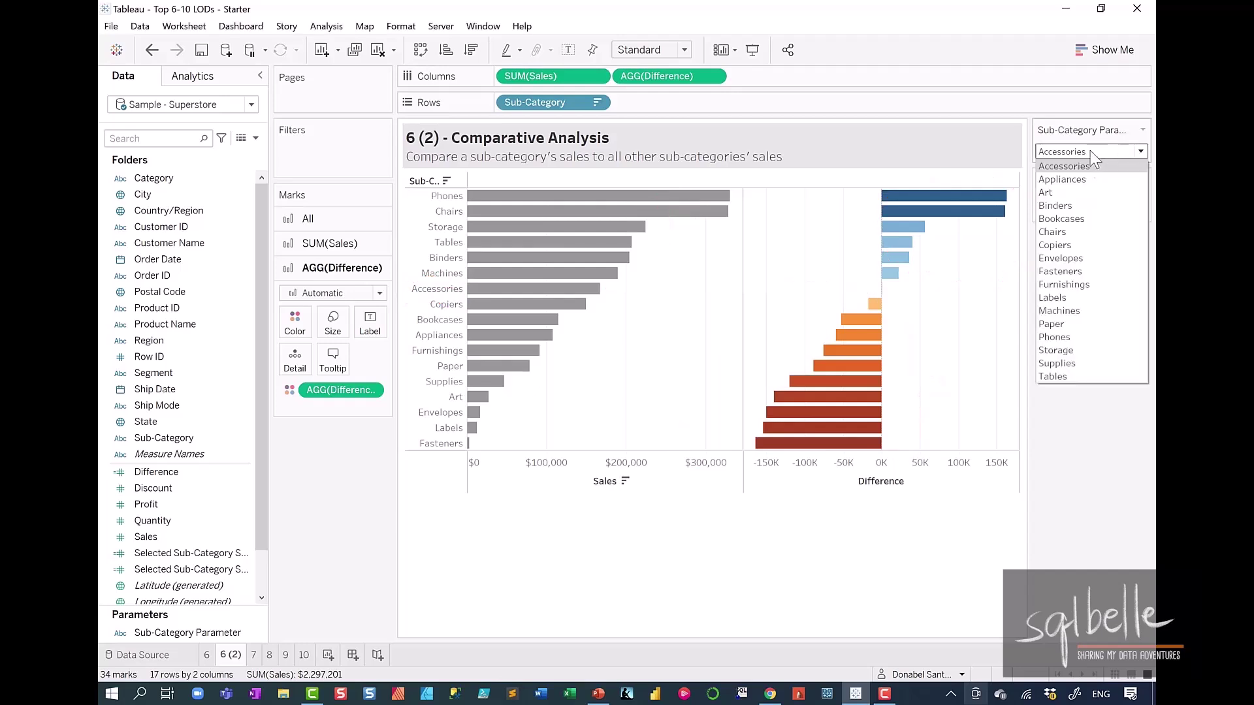
left_click(1057, 377)
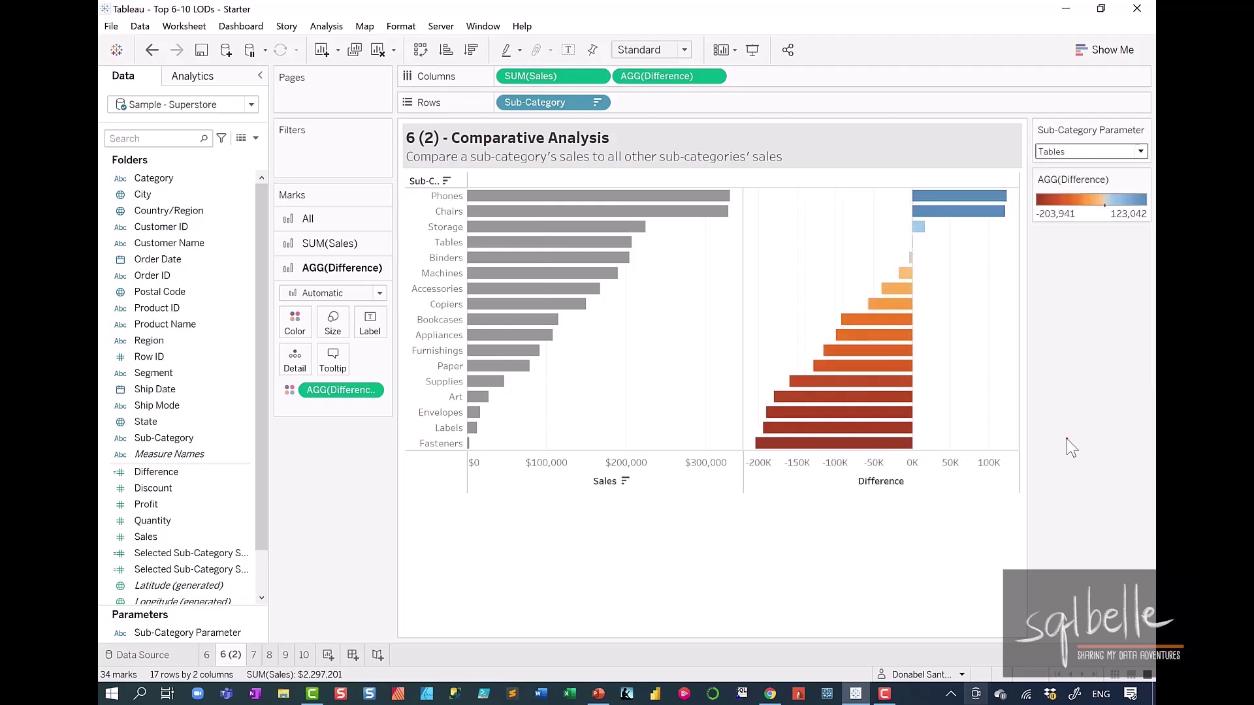
left_click_drag(457, 237, 464, 238)
mouse_move(749, 183)
left_mouse_down()
mouse_move(769, 207)
mouse_move(730, 231)
left_mouse_up()
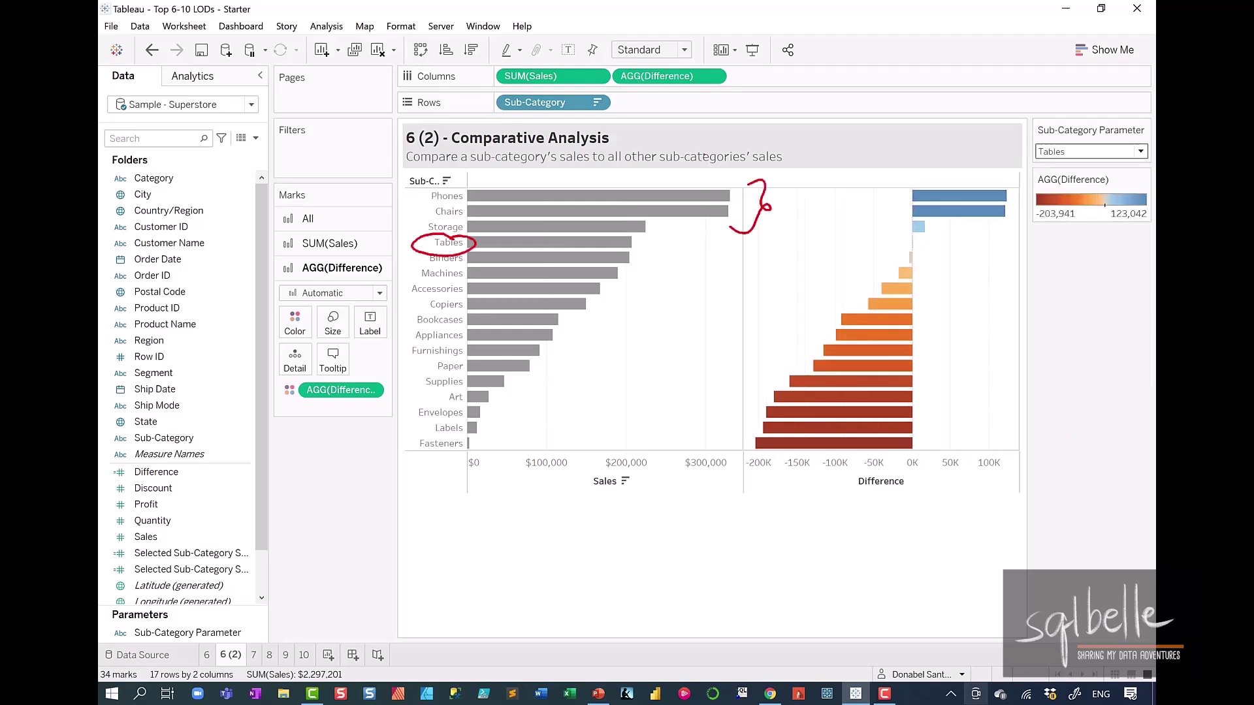
left_click_drag(610, 260, 572, 469)
left_click_drag(556, 422, 602, 455)
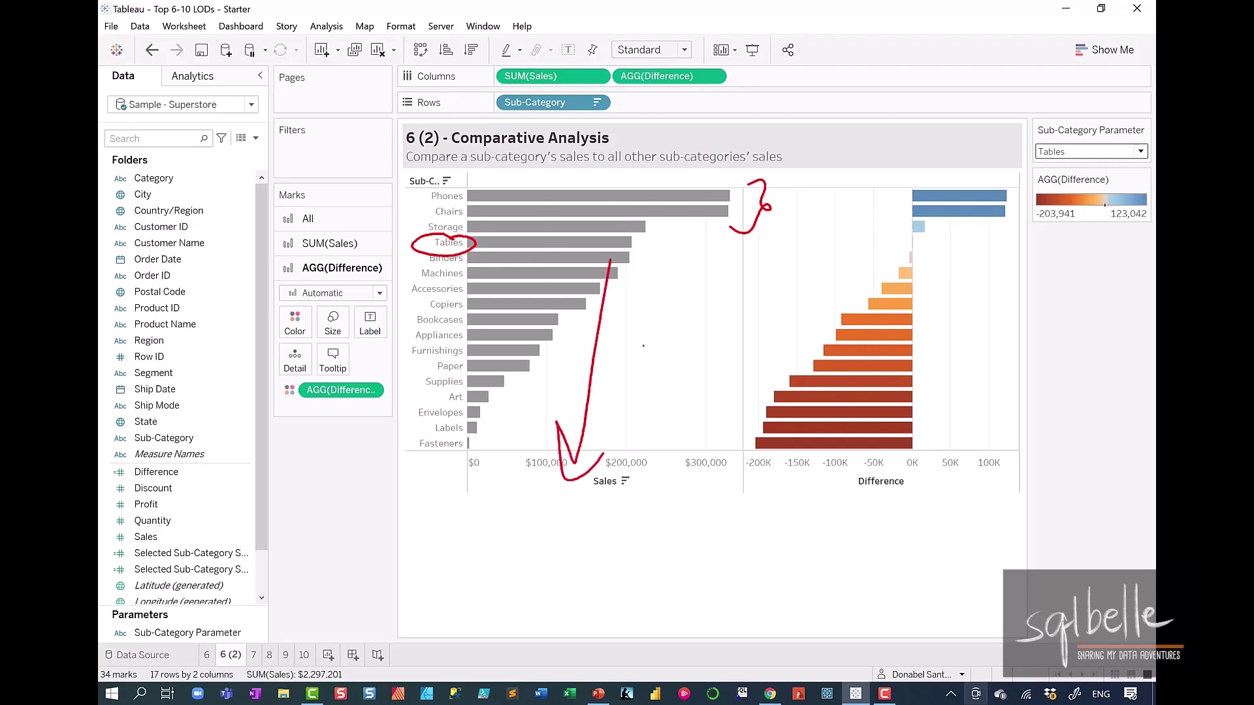
key("Escape")
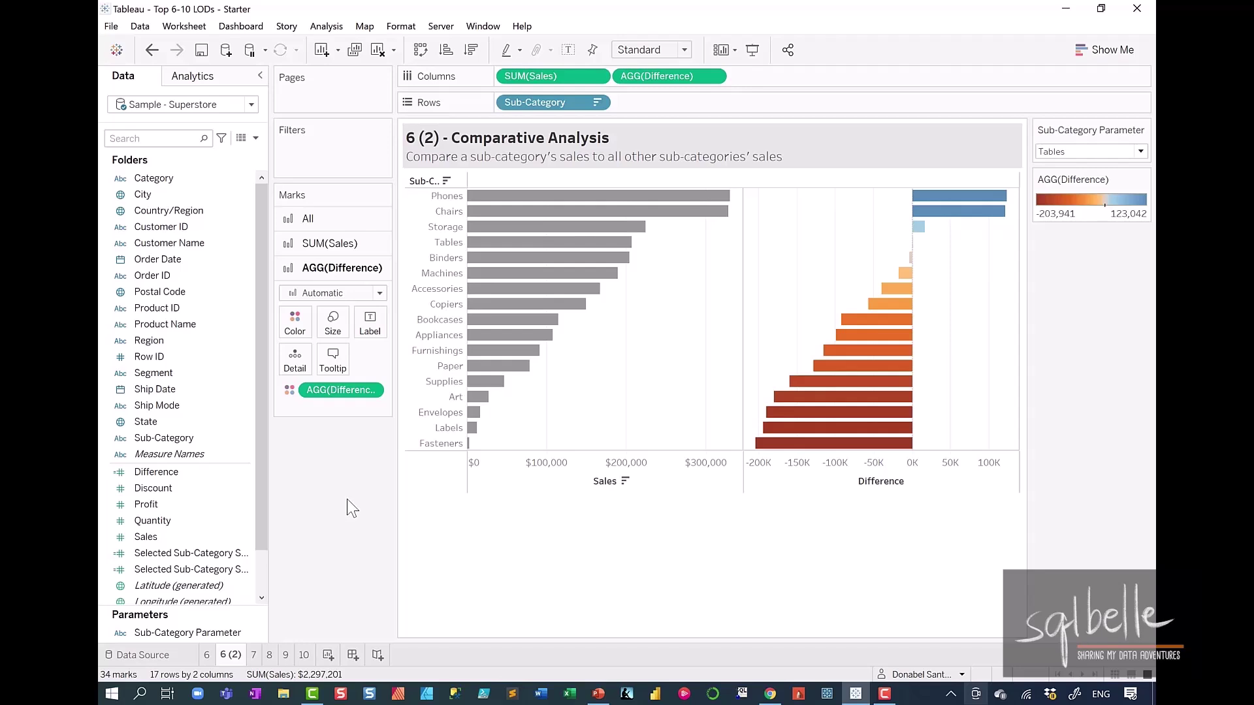
Step: Create a new calculated field named '# of Sub-Categories with more Sales'
left_click(255, 139)
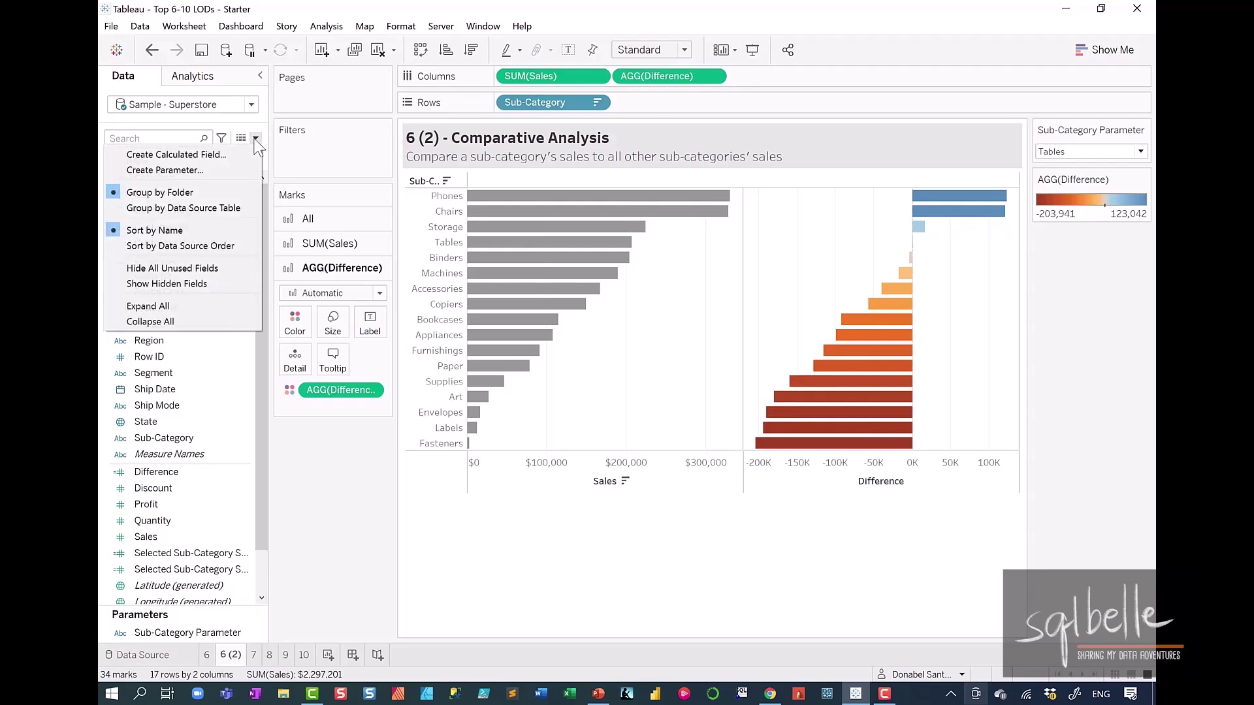
left_click(233, 155)
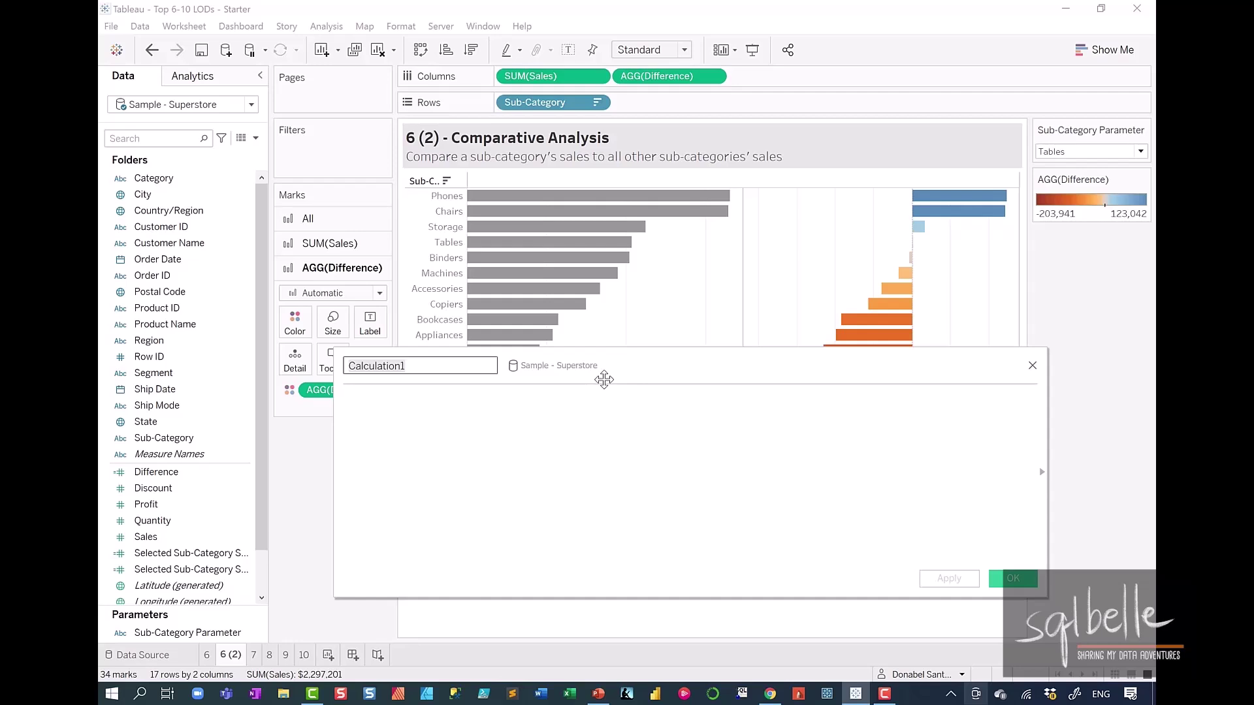
key("ctrl+a")
type("#")
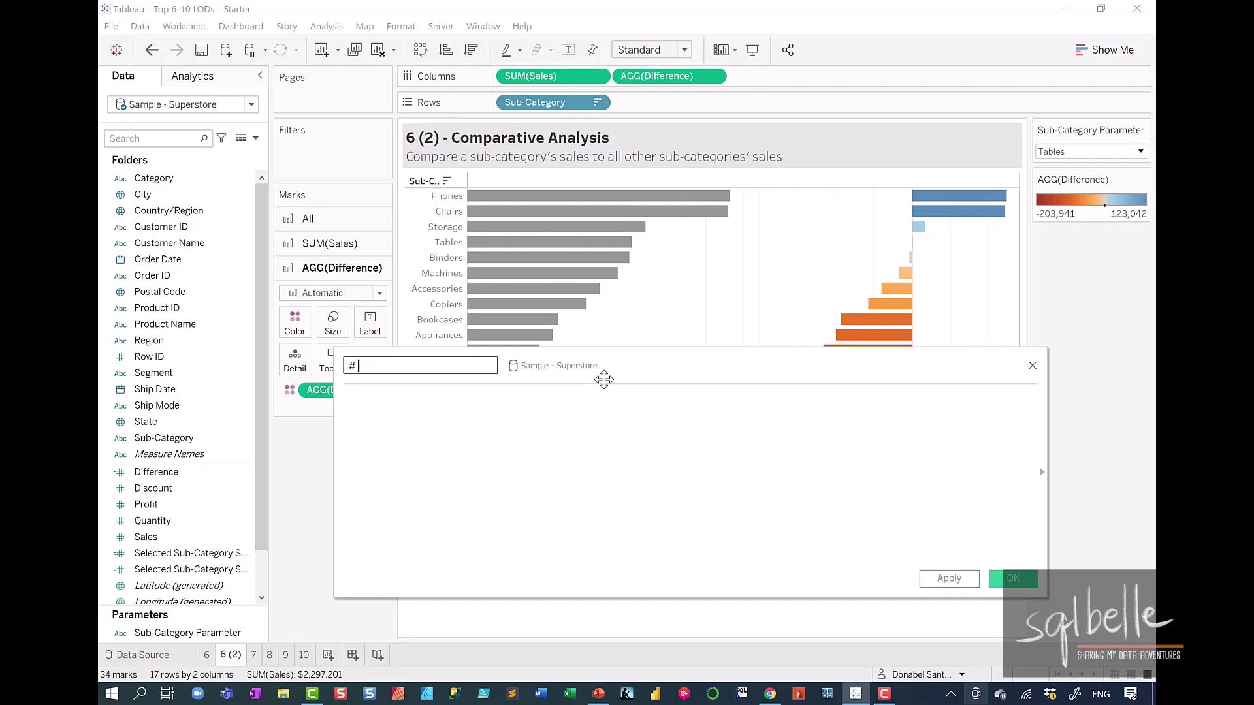
type(" of Sub-Categories with more Sales")
left_click(591, 460)
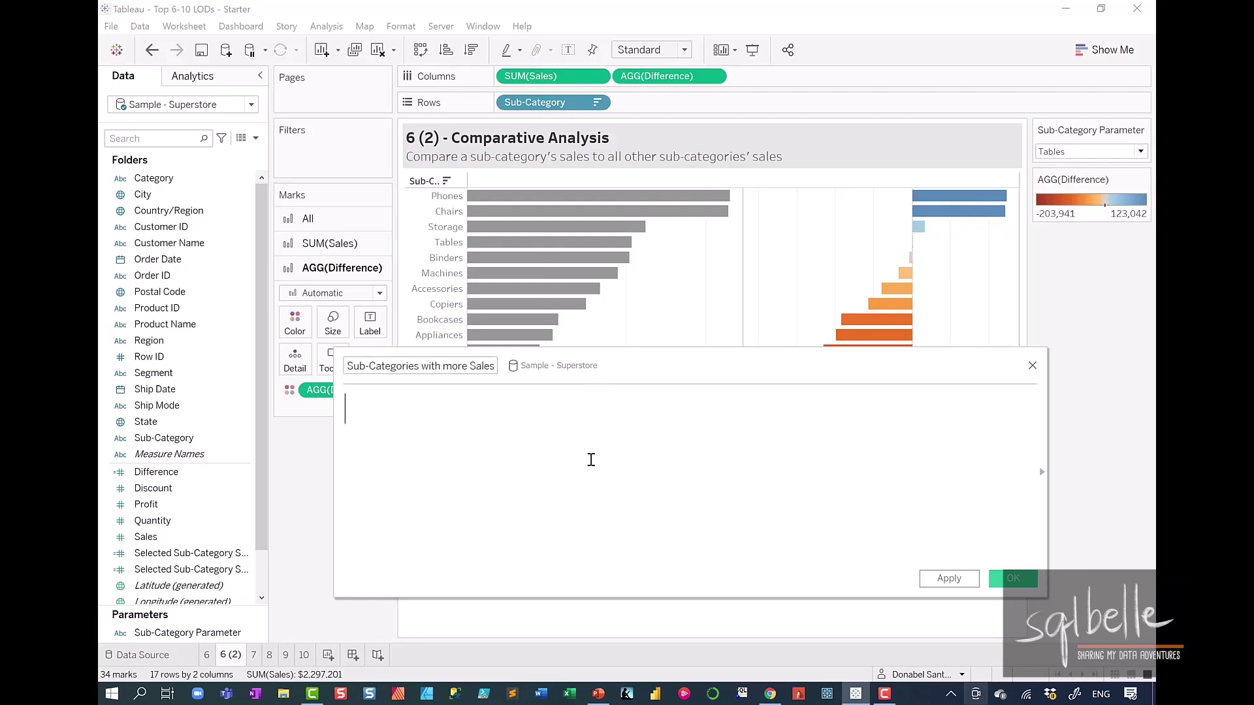
Step: Write the formula IF [Difference] > 0 THEN 1 END over separate lines
type("IF")
left_click_drag(668, 76, 489, 412)
type("> 0")
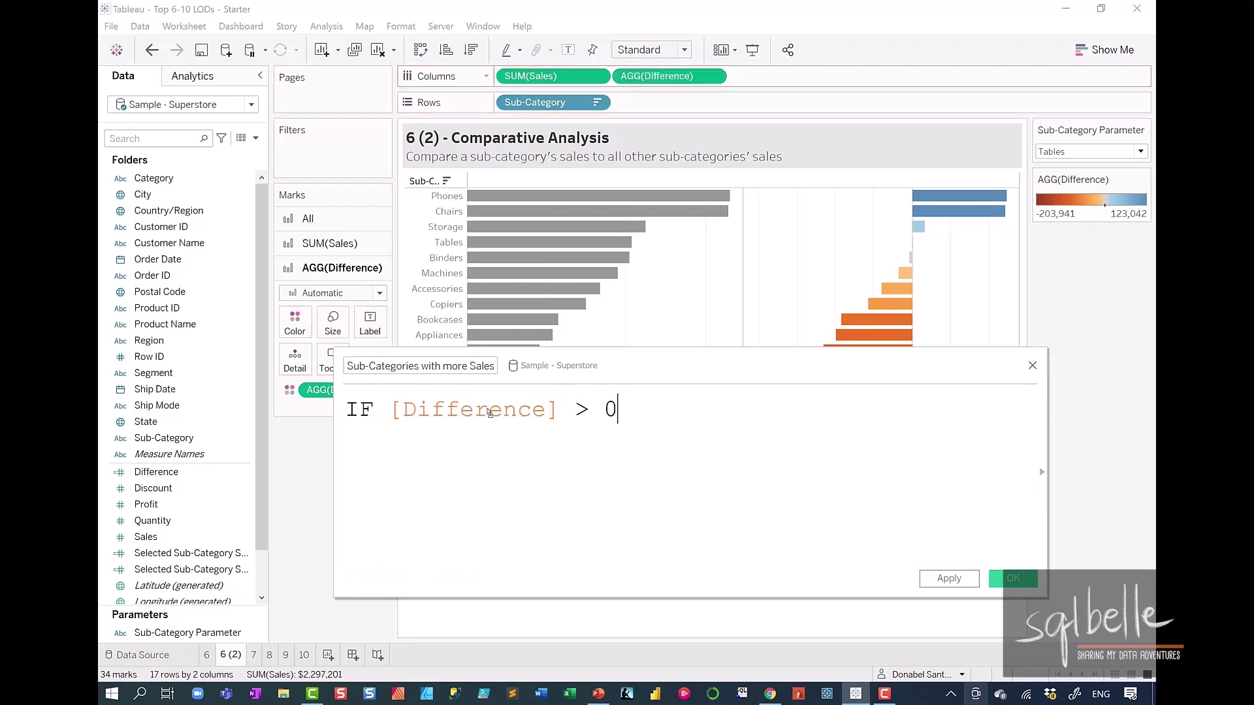
key("Return")
type("THEN 1")
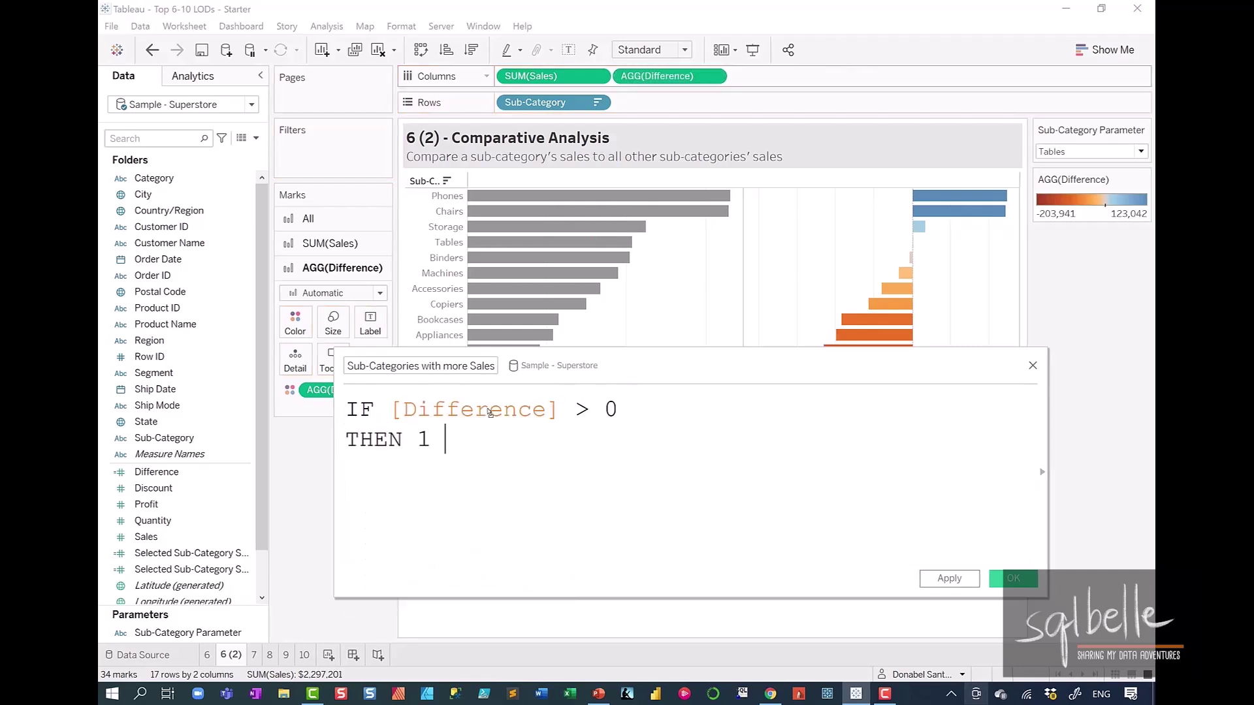
key("Return")
type("END")
key("Return")
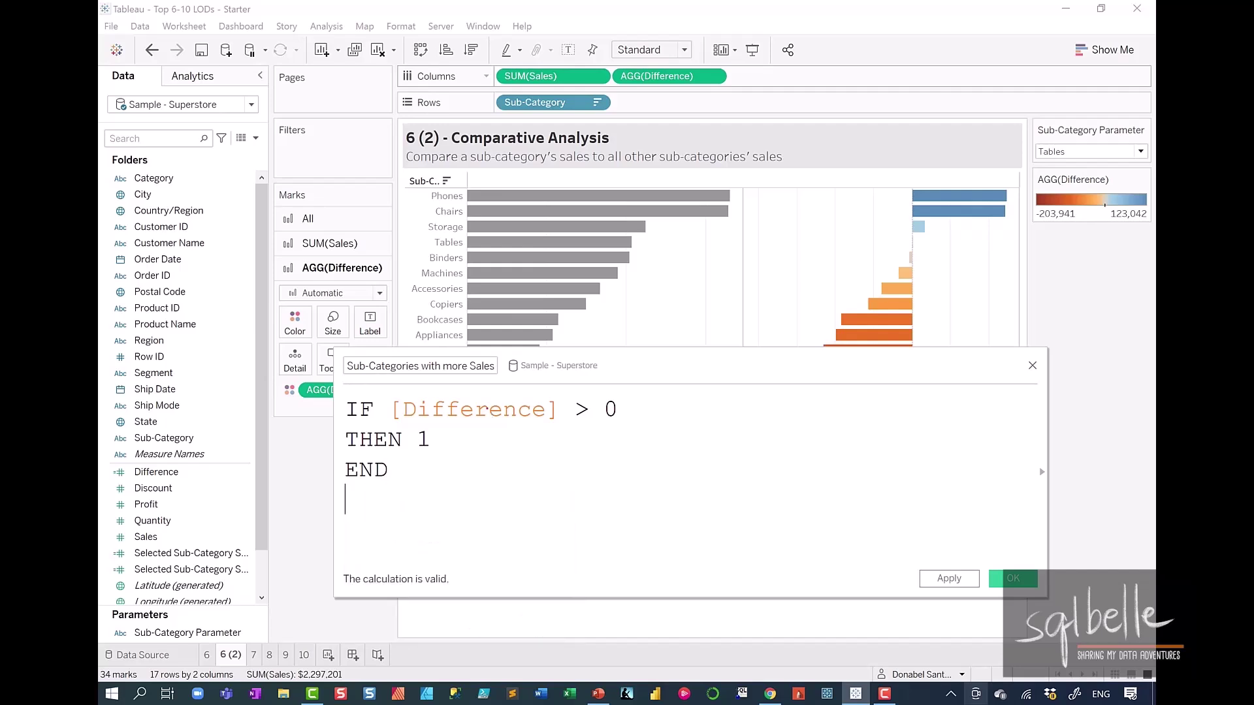
Step: Annotate the positive-Difference bars and the formula's condition with ink circles and arrows, then clear them
mouse_move(999, 168)
left_mouse_down()
mouse_move(901, 239)
mouse_move(965, 175)
left_mouse_up()
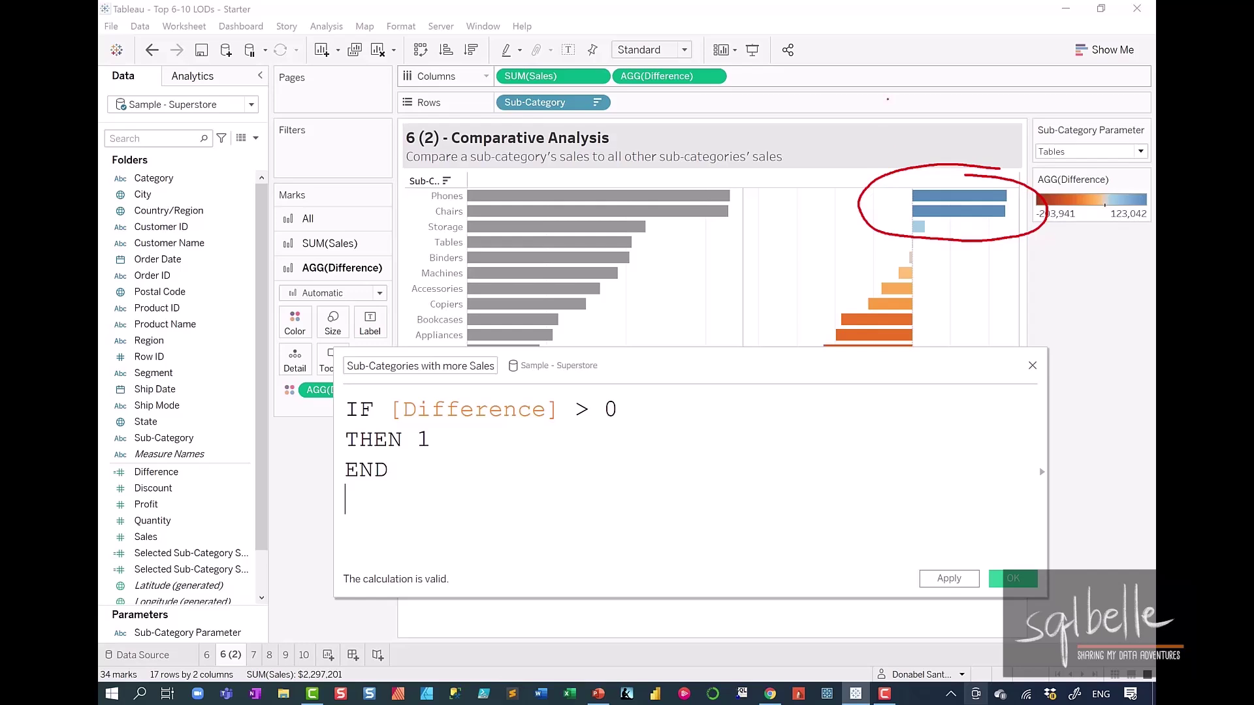
left_click_drag(887, 99, 891, 173)
left_click_drag(875, 154, 903, 155)
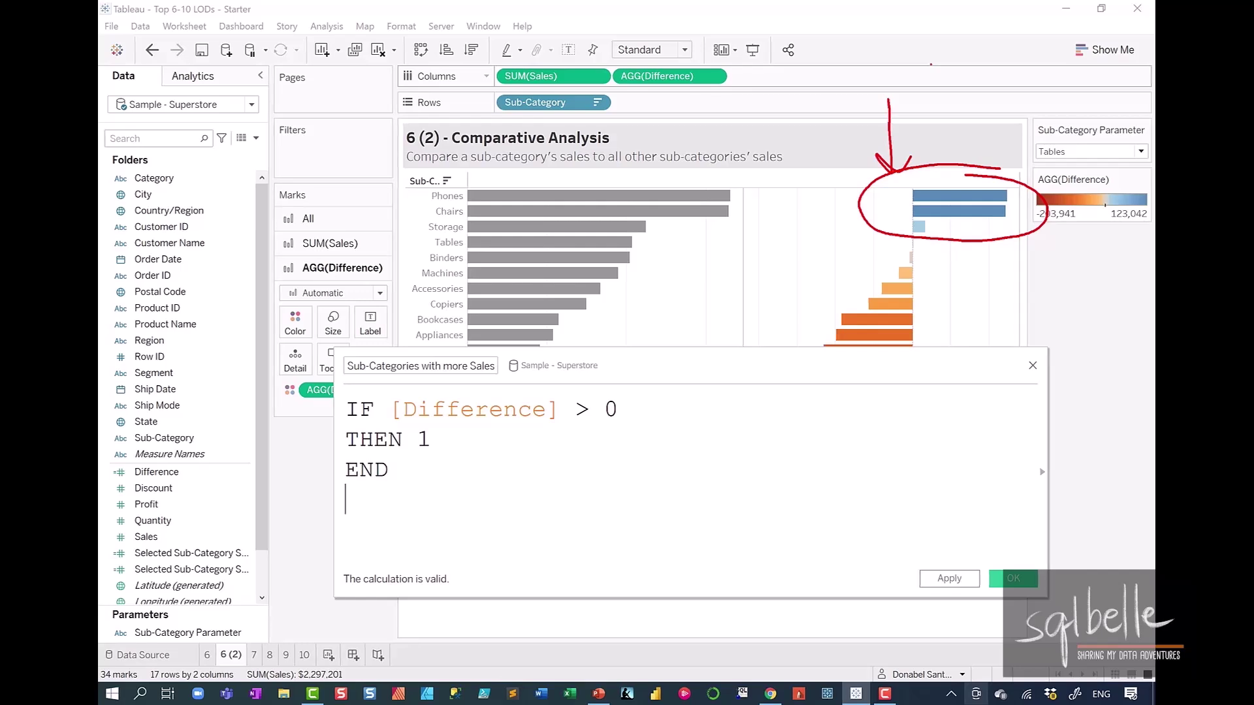
mouse_move(533, 393)
left_mouse_down()
mouse_move(473, 387)
mouse_move(549, 388)
mouse_move(502, 391)
left_mouse_up()
mouse_move(362, 420)
left_mouse_down()
mouse_move(190, 511)
mouse_move(226, 512)
left_mouse_up()
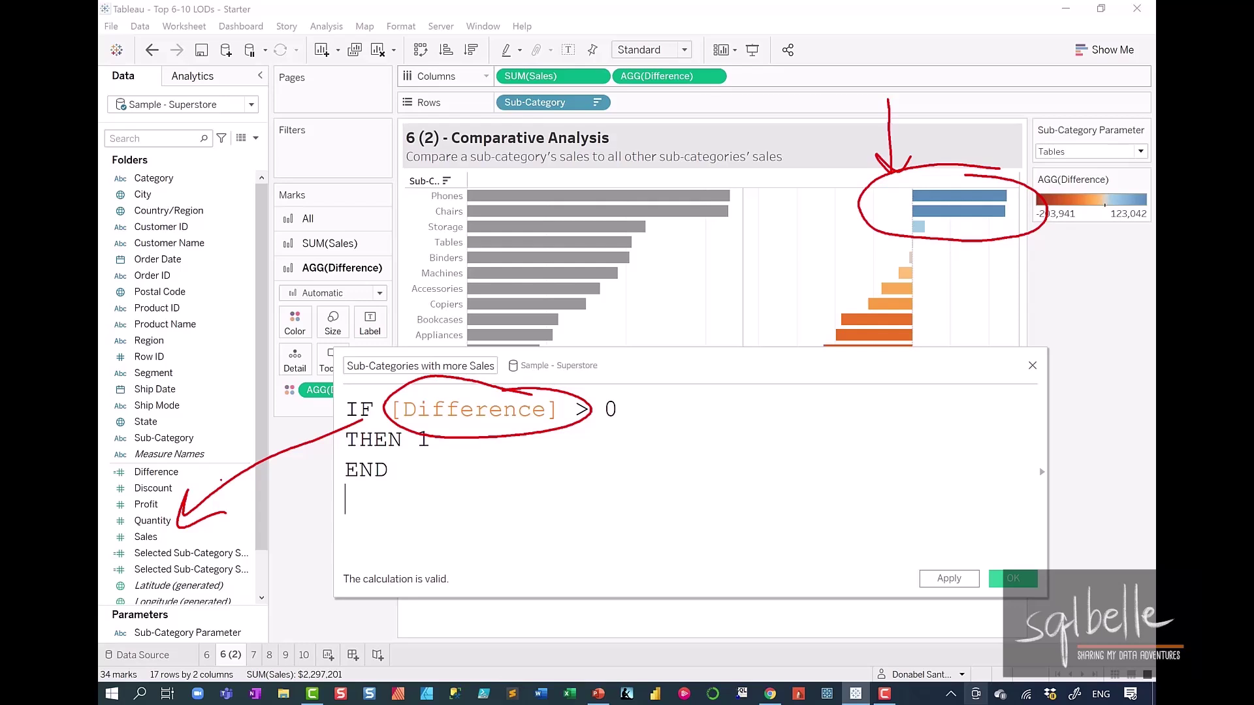
key("Escape")
Step: Wrap the IF block in WINDOW_SUM( ... ) and indent it inside the function
left_click(347, 410)
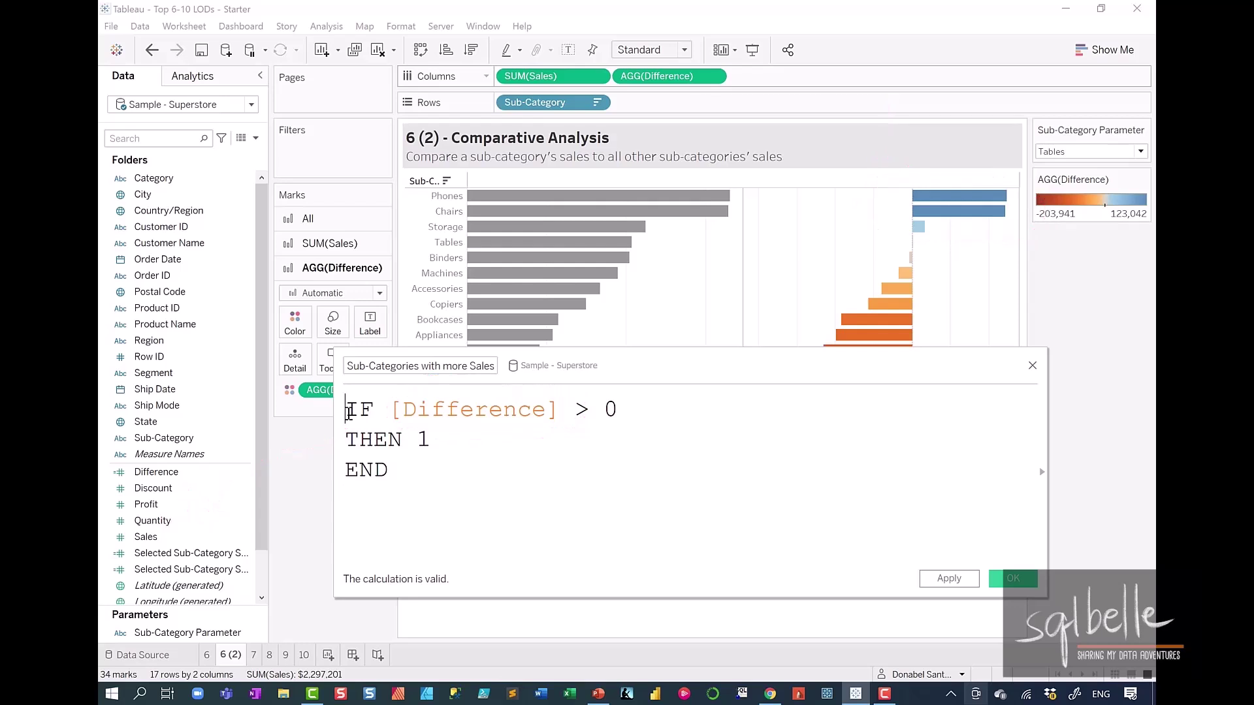
type("WINDOW_SUM")
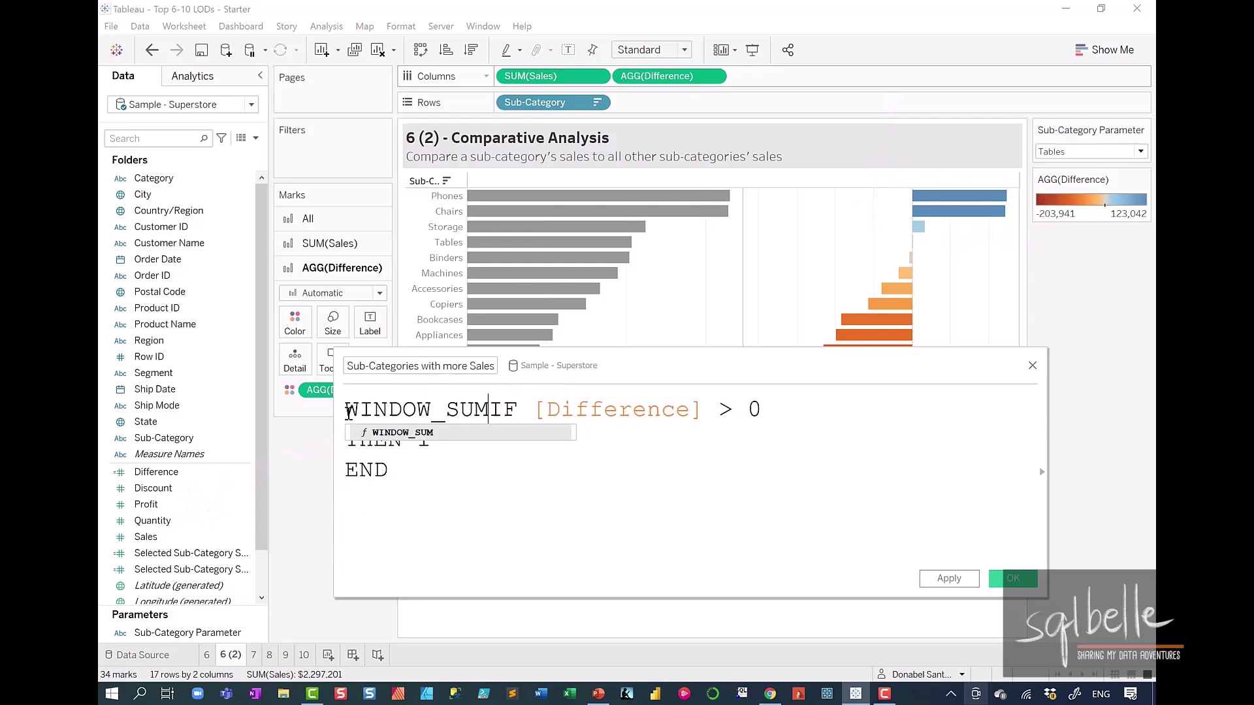
type("(")
key("Return")
key("ctrl+End")
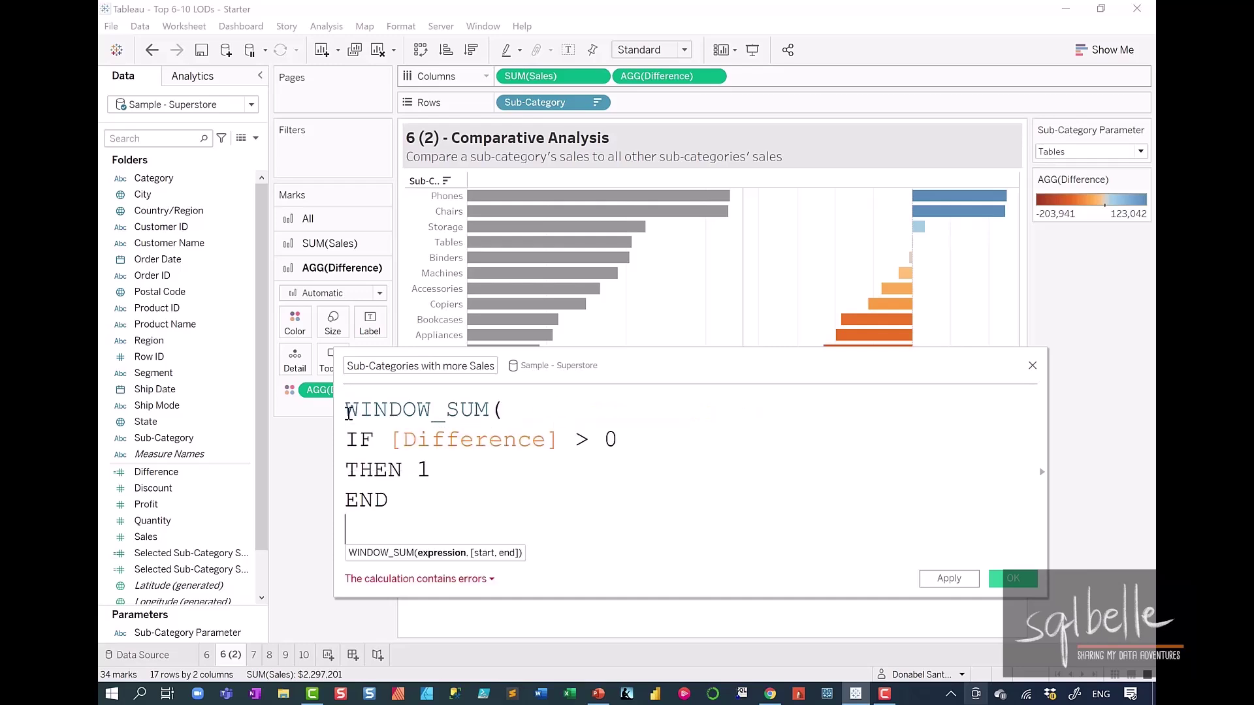
type(")")
left_click_drag(346, 439, 346, 529)
key("Tab")
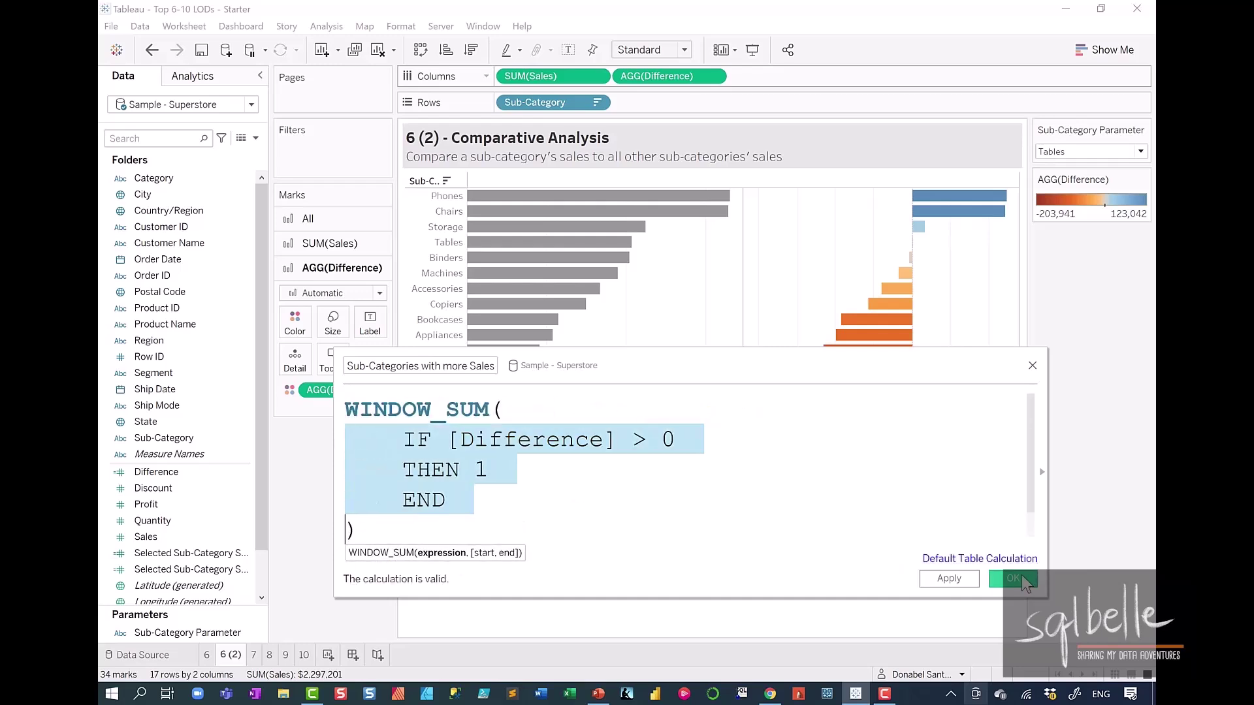
Step: Save the calculated field and add it to Detail on the All marks card
left_click(1023, 581)
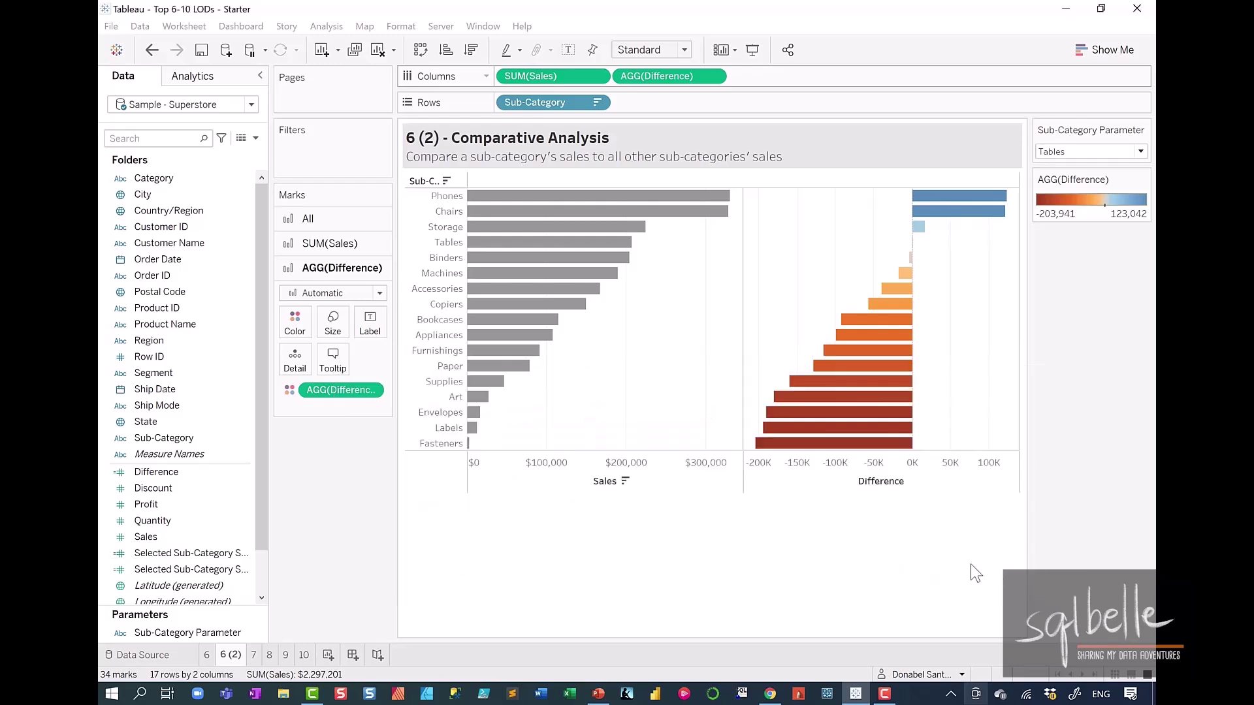
left_click(334, 219)
left_click_drag(182, 472, 304, 321)
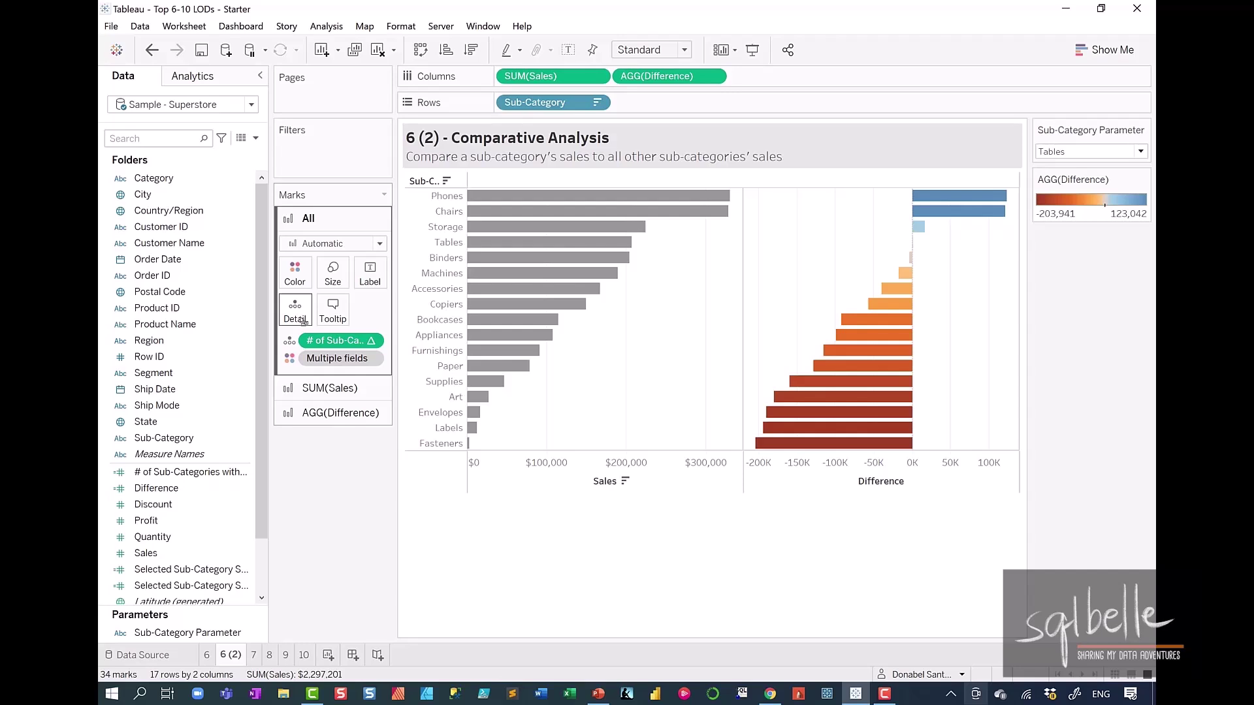
Step: Add a title line 'There are <count> sub-categories with more sales than <Sub-Category Parameter>'
double_click(588, 147)
left_click(901, 447)
key("Return")
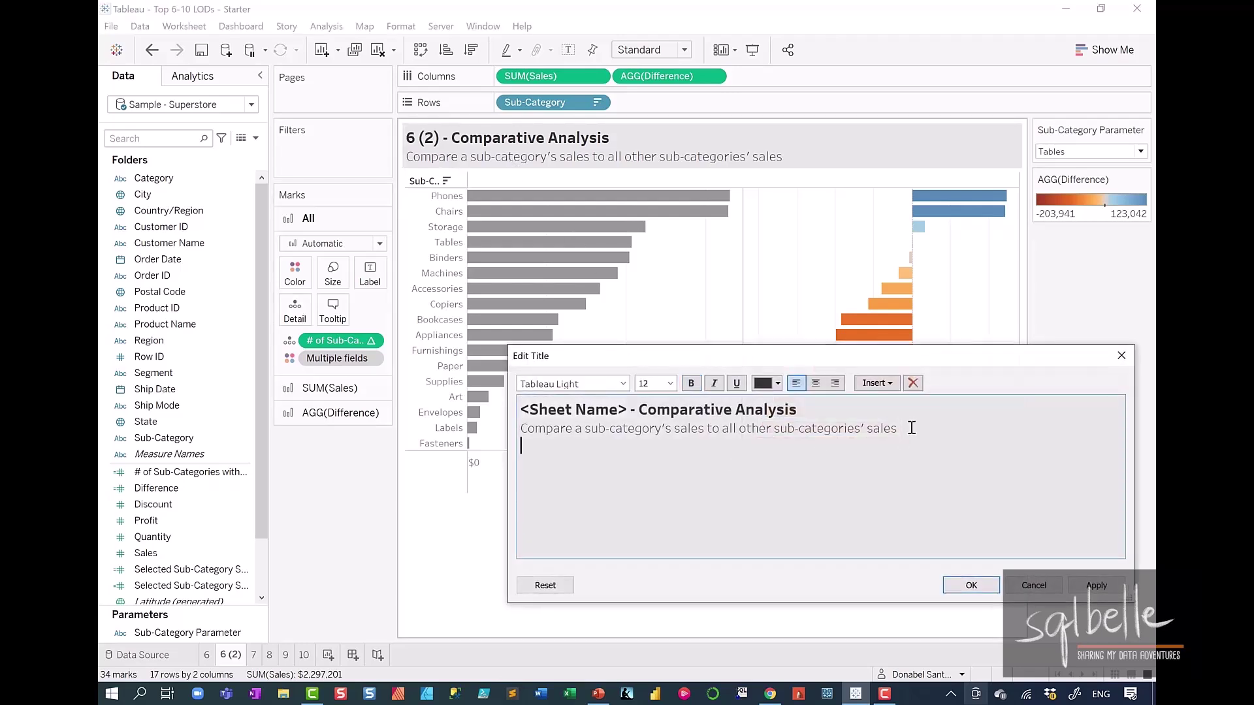
type("There are")
left_click(879, 385)
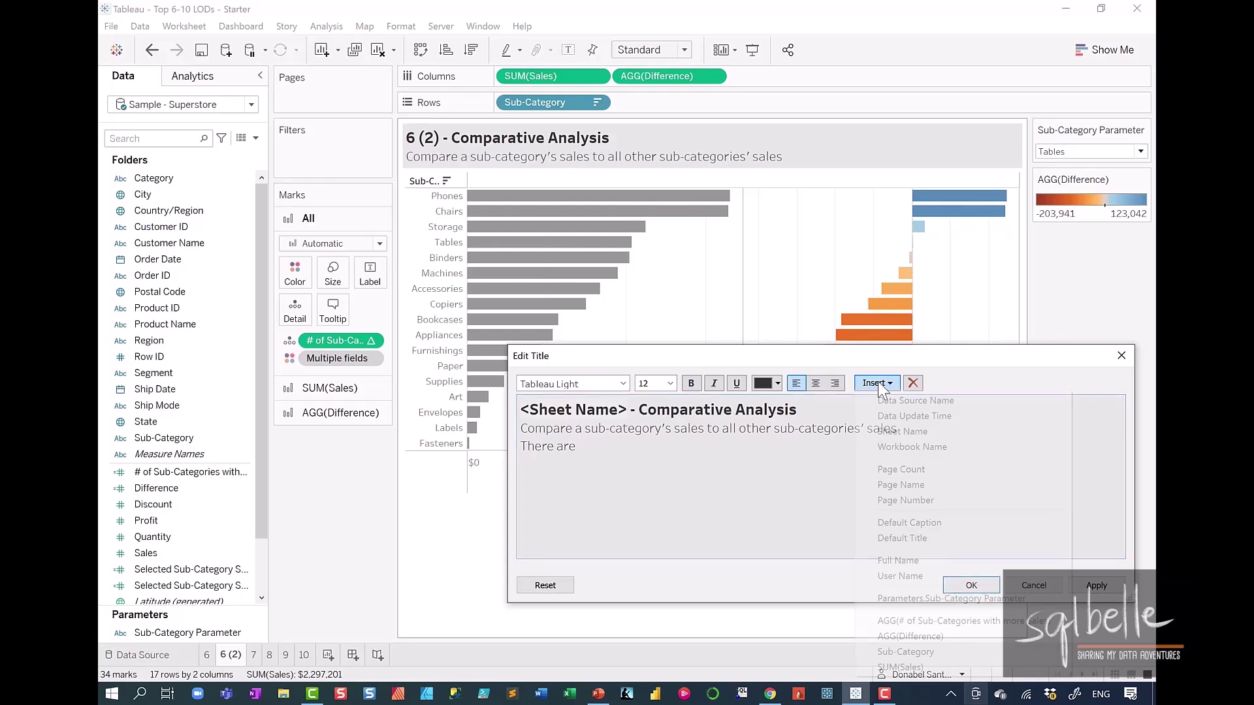
left_click(917, 620)
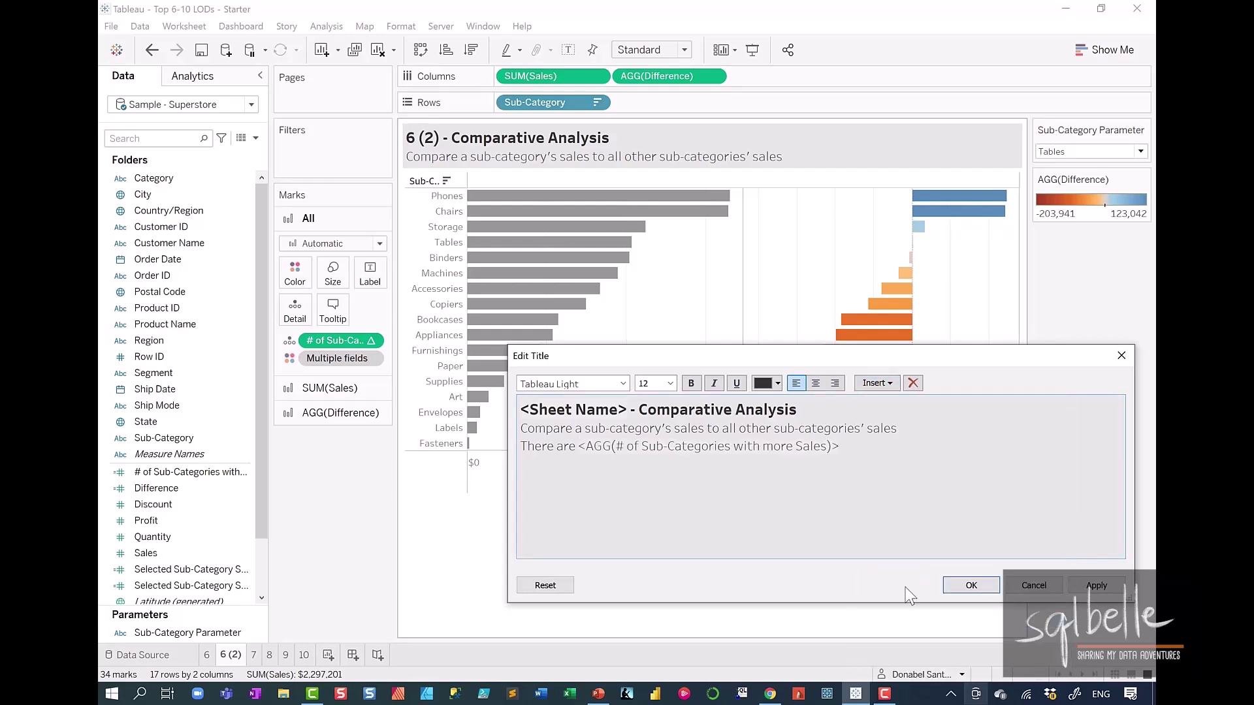
type("sub-categories with more sales than")
left_click(879, 385)
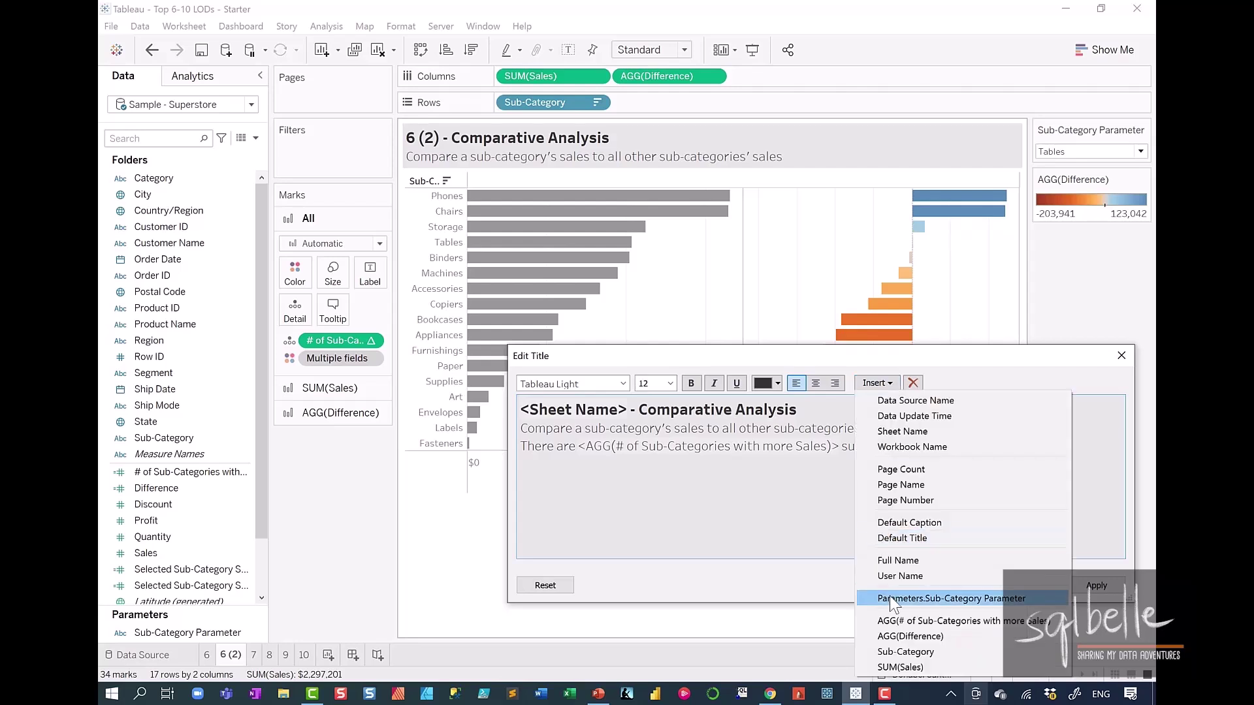
left_click(908, 594)
Step: Make the parameter and count tokens bold orange and confirm the title
left_click_drag(751, 464, 521, 464)
left_click(691, 383)
left_click(777, 383)
left_click(792, 401)
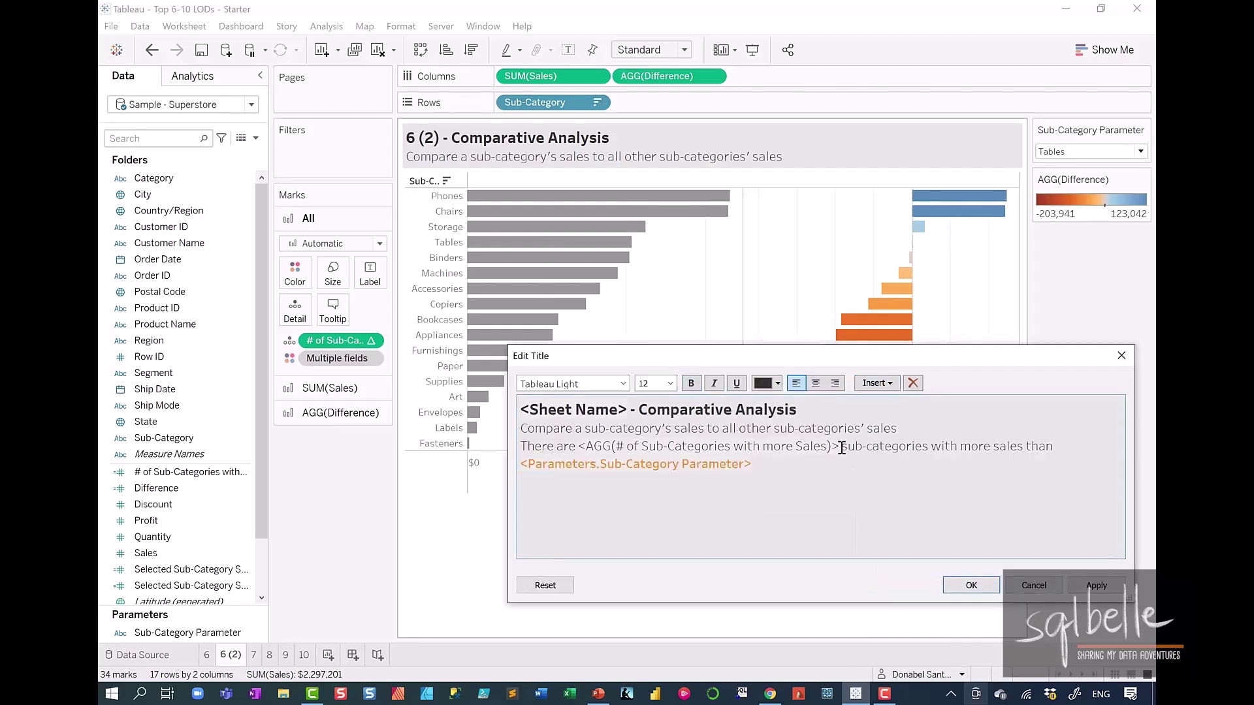
left_click_drag(840, 446, 578, 446)
left_click(691, 383)
left_click(777, 383)
left_click(792, 401)
left_click(971, 585)
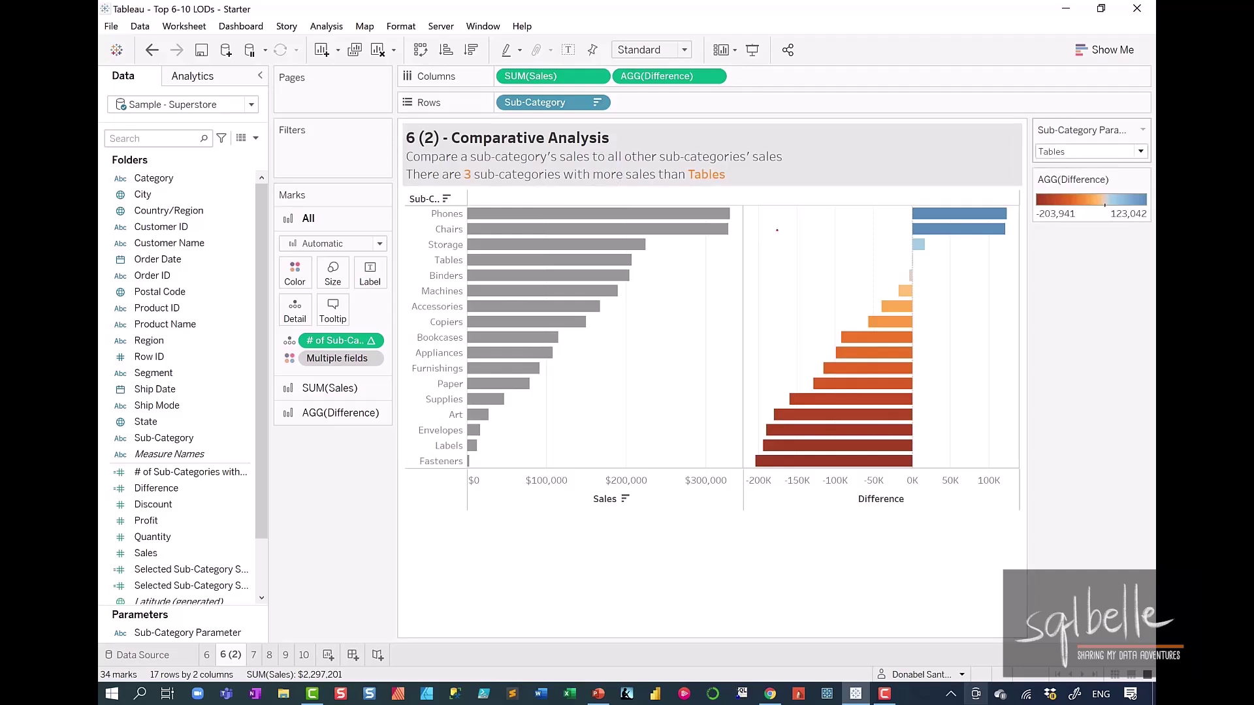
Step: Set the Sub-Category Parameter to Accessories and mark the bars with higher sales
left_click(1095, 152)
left_click(1084, 166)
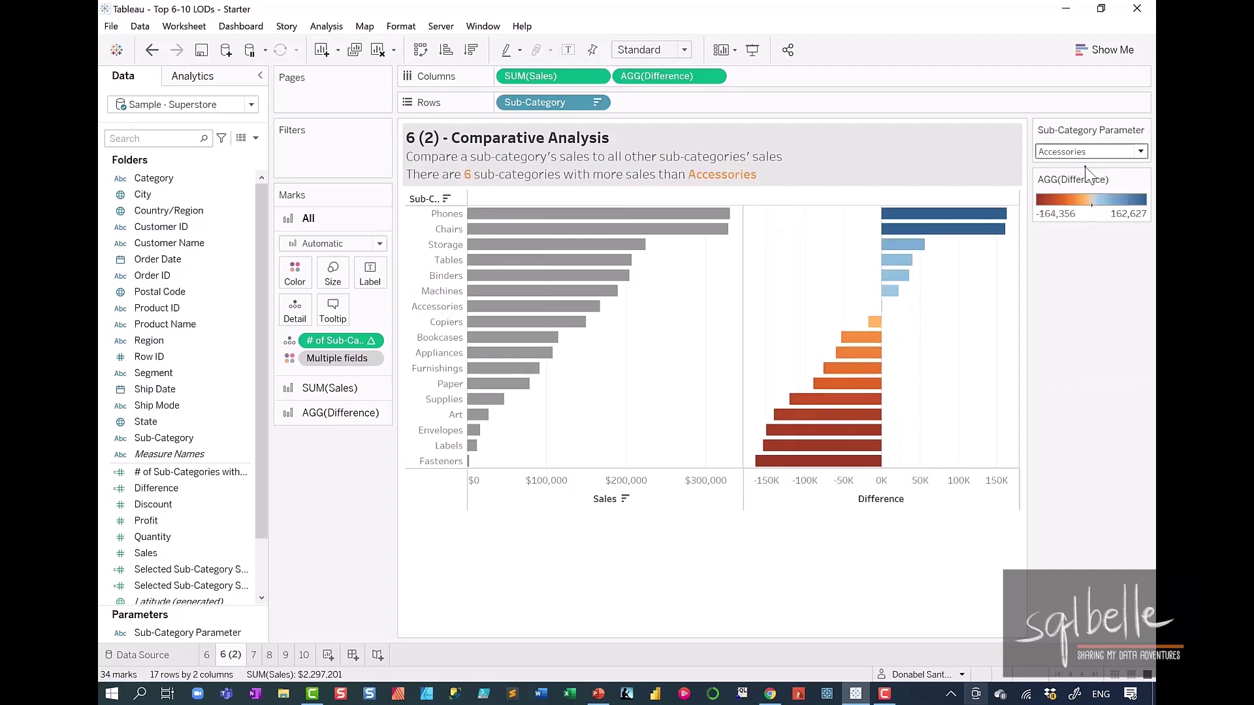
left_click_drag(910, 292, 940, 286)
mouse_move(919, 272)
left_mouse_down()
mouse_move(947, 263)
mouse_move(977, 217)
left_mouse_up()
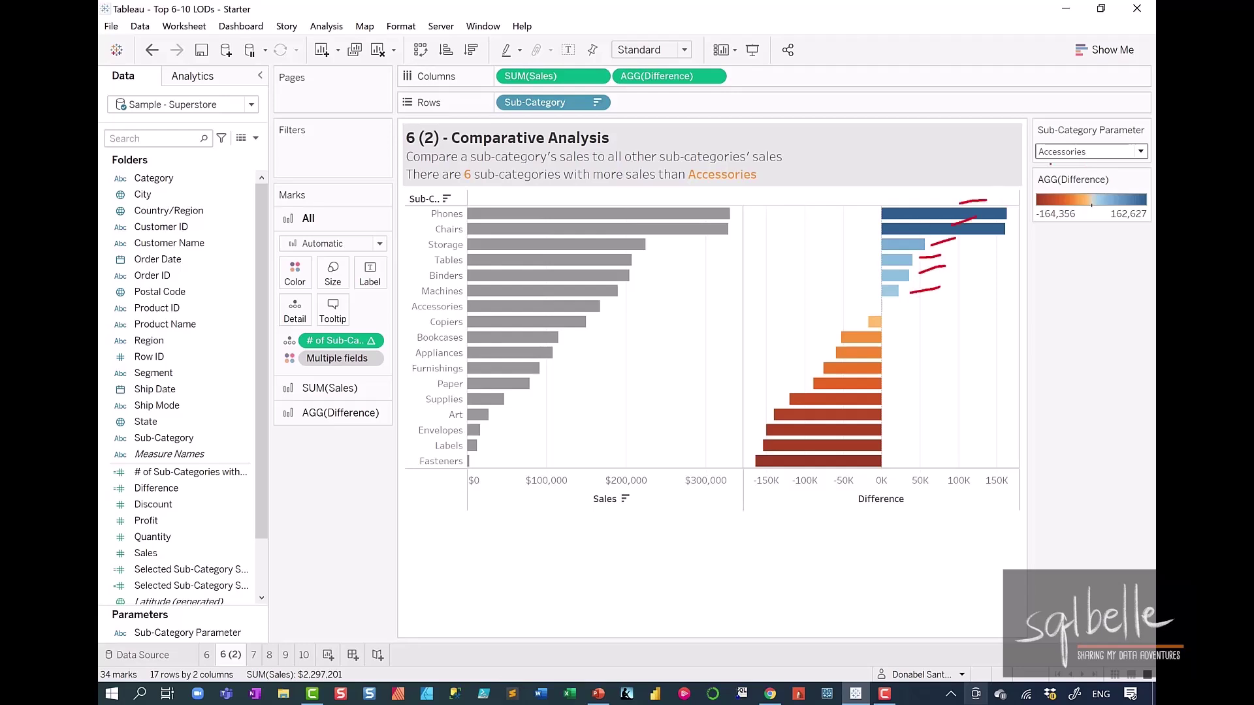